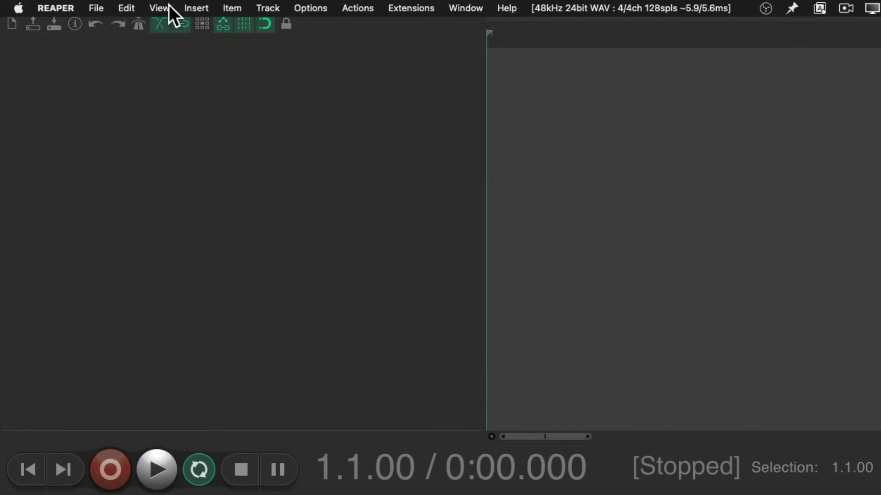
- Open the Media Explorer and browse the Kicks, Snares and Claps folders, ending on Kicks
{"action": "left_click", "coordinate": [109, 6]}
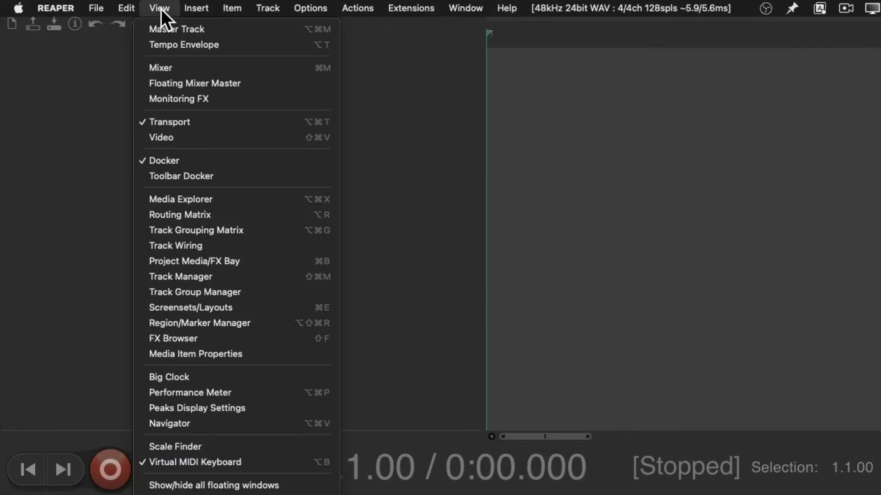
{"action": "left_click", "coordinate": [140, 200]}
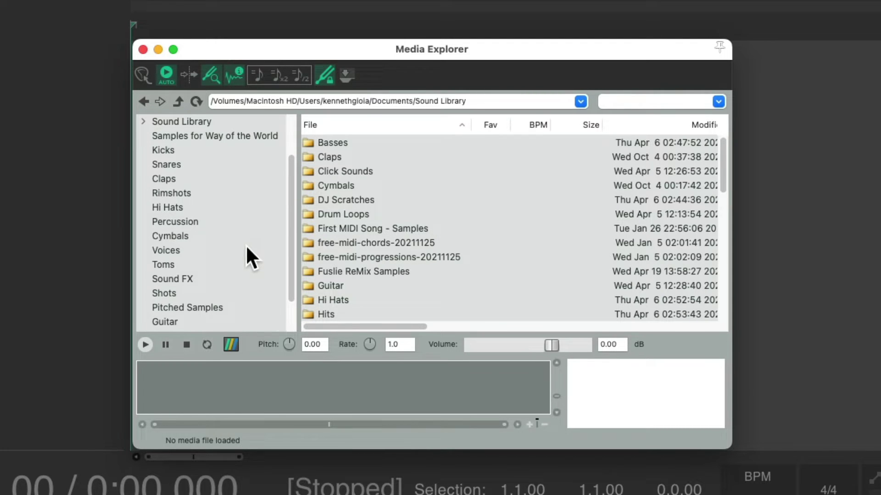
{"action": "left_click", "coordinate": [220, 150]}
{"action": "left_click", "coordinate": [231, 164]}
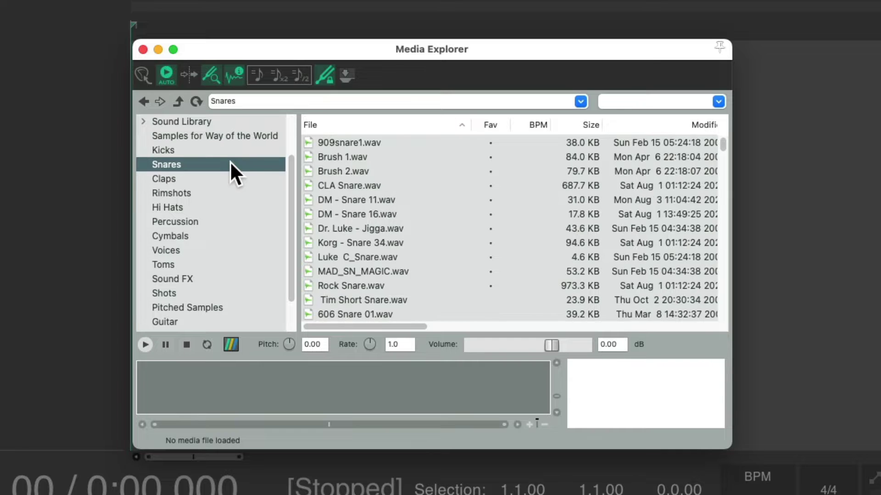
{"action": "left_click", "coordinate": [230, 177]}
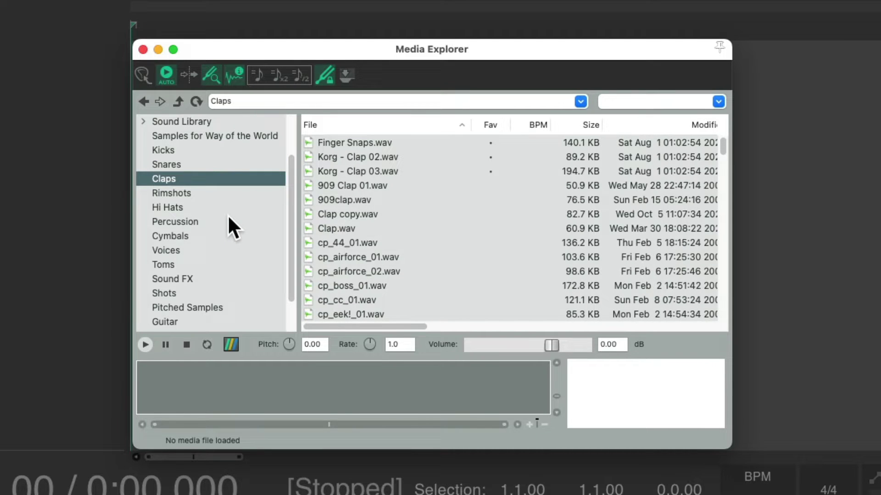
{"action": "left_click", "coordinate": [232, 150]}
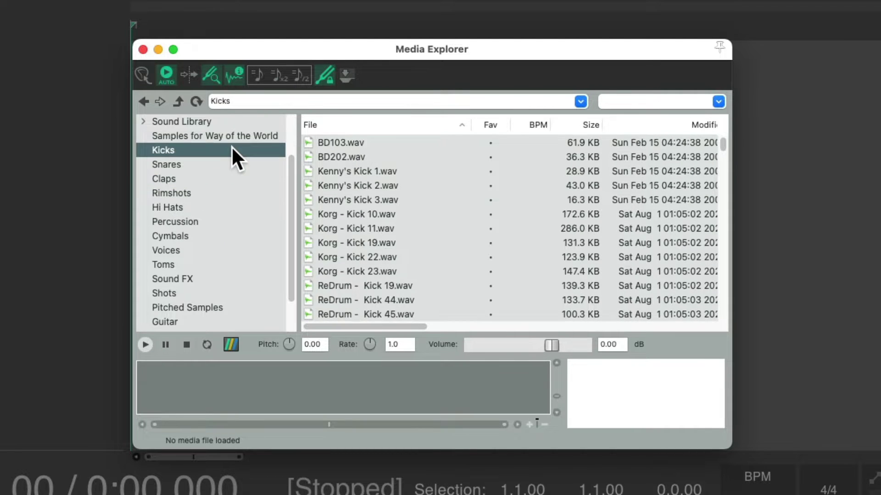
- Audition the BD103.wav kick and bring up its Insert into sample player options
{"action": "left_click", "coordinate": [383, 139]}
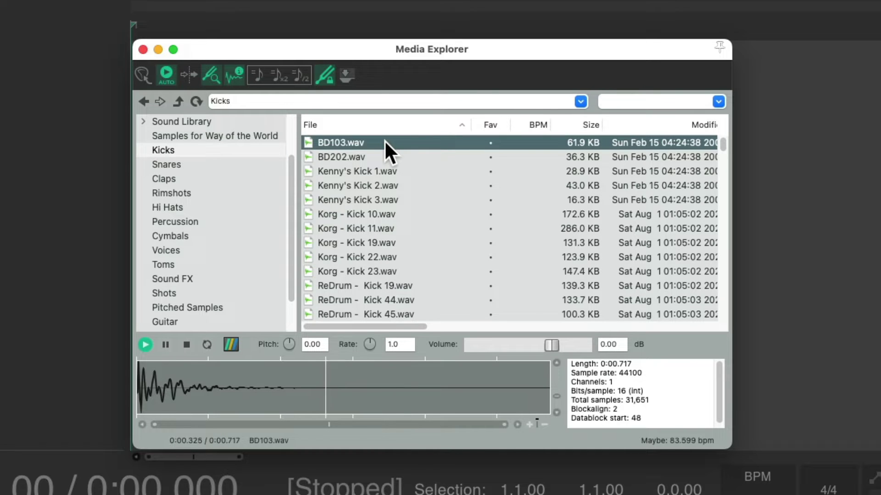
{"action": "right_click", "coordinate": [384, 140]}
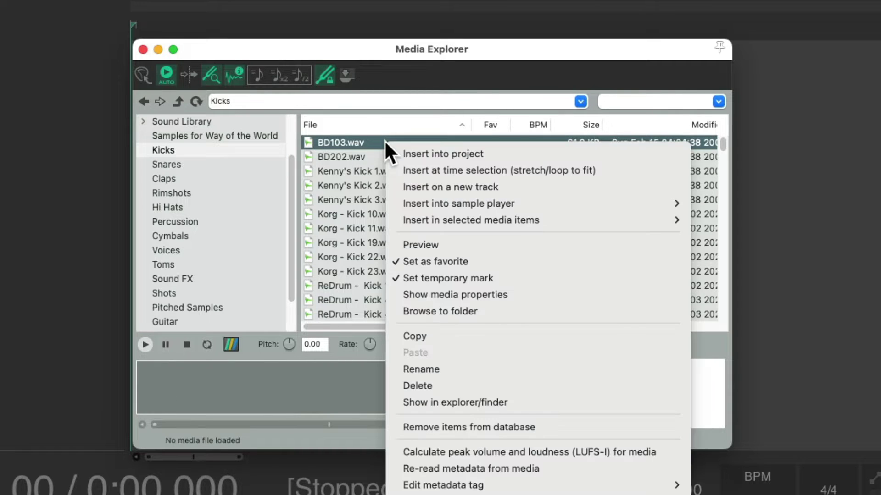
{"action": "mouse_move", "coordinate": [398, 206]}
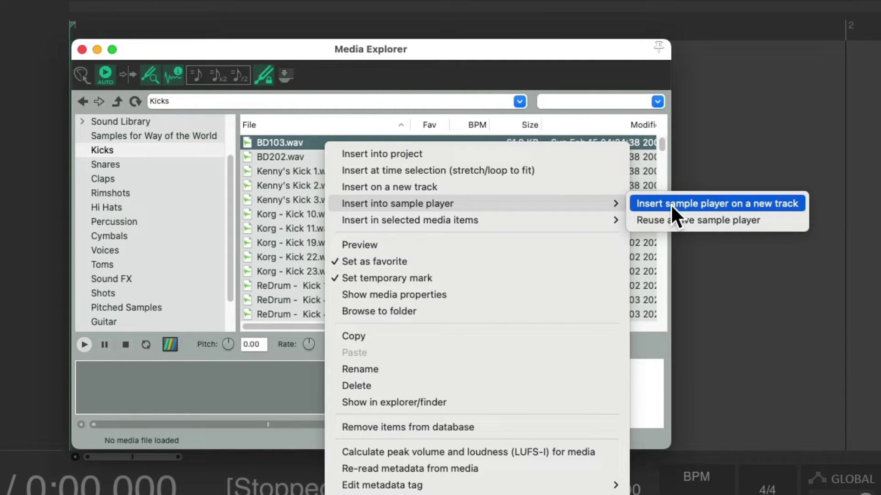
- Insert BD103.wav on a new sampler track and preview the kick in RS5K
{"action": "left_click", "coordinate": [671, 205]}
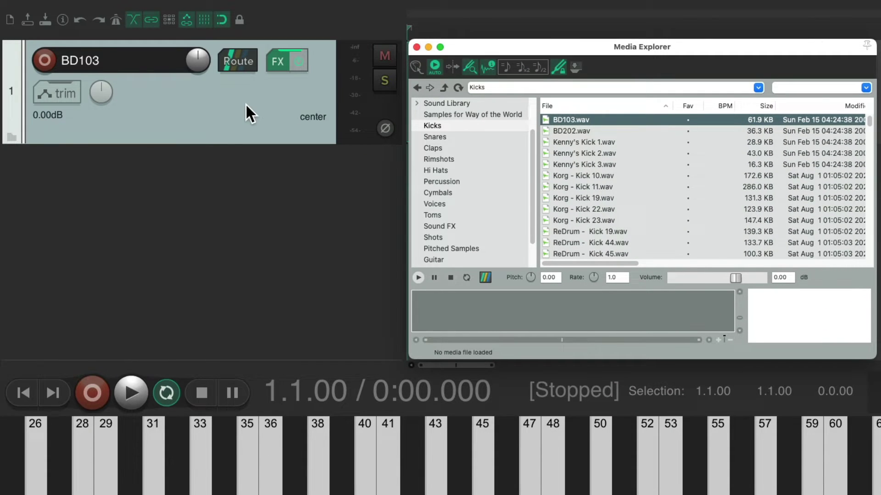
{"action": "left_click", "coordinate": [277, 62]}
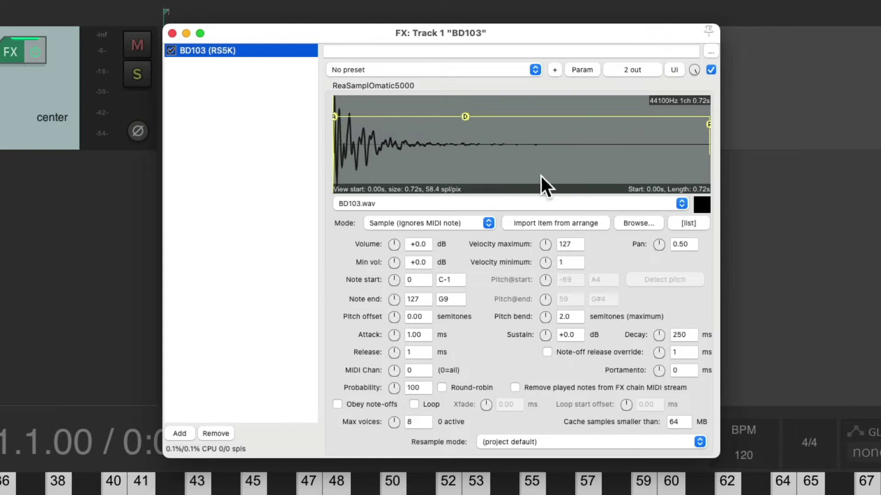
{"action": "left_click", "coordinate": [706, 210]}
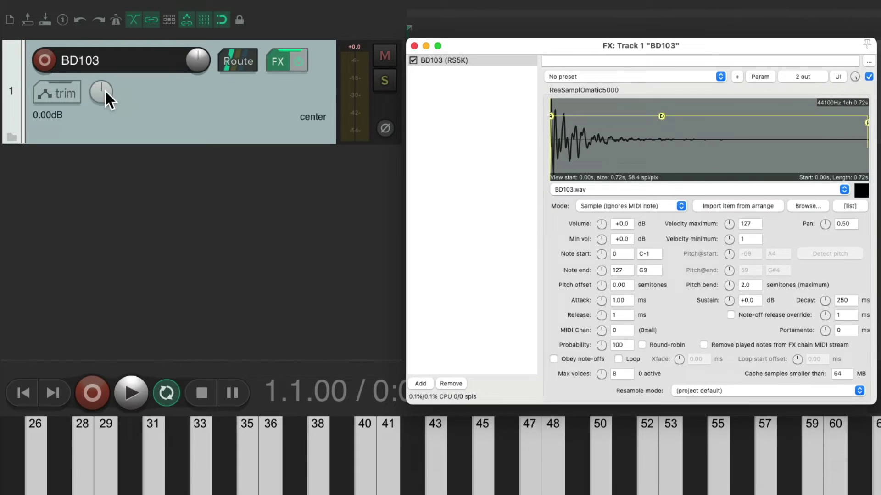
- Record-arm the BD103 track and trigger the kick with notes from the virtual MIDI keyboard
{"action": "left_click", "coordinate": [47, 61]}
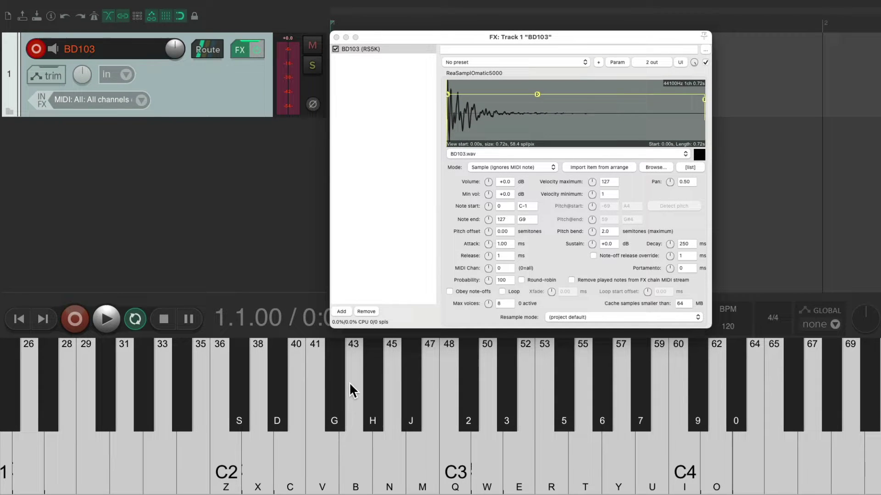
{"action": "left_click", "coordinate": [318, 445]}
{"action": "left_click", "coordinate": [318, 445]}
{"action": "left_click", "coordinate": [318, 445]}
{"action": "left_click", "coordinate": [319, 445]}
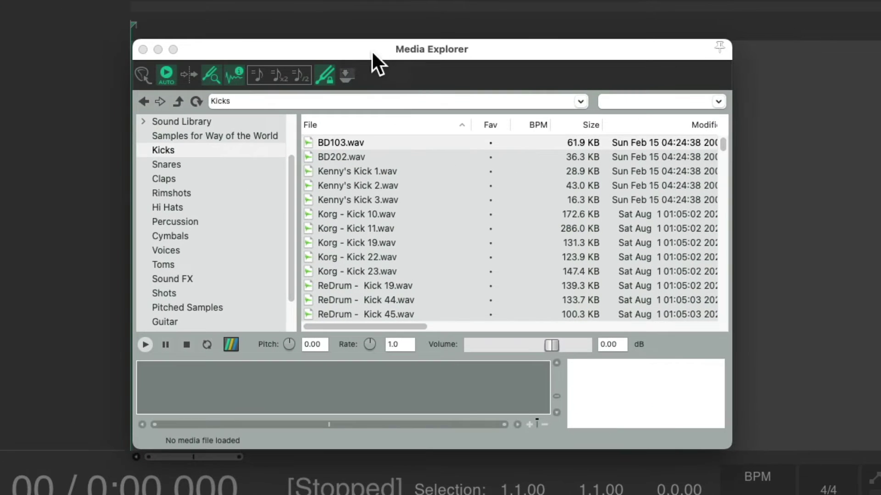
- Set the Media Explorer default action to Insert media into sample player on new track
{"action": "left_click", "coordinate": [572, 46]}
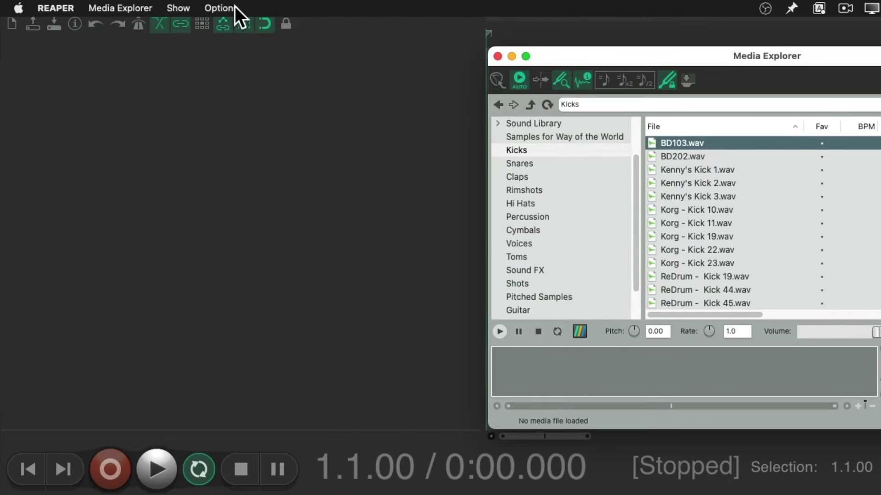
{"action": "left_click", "coordinate": [232, 7]}
{"action": "mouse_move", "coordinate": [215, 26]}
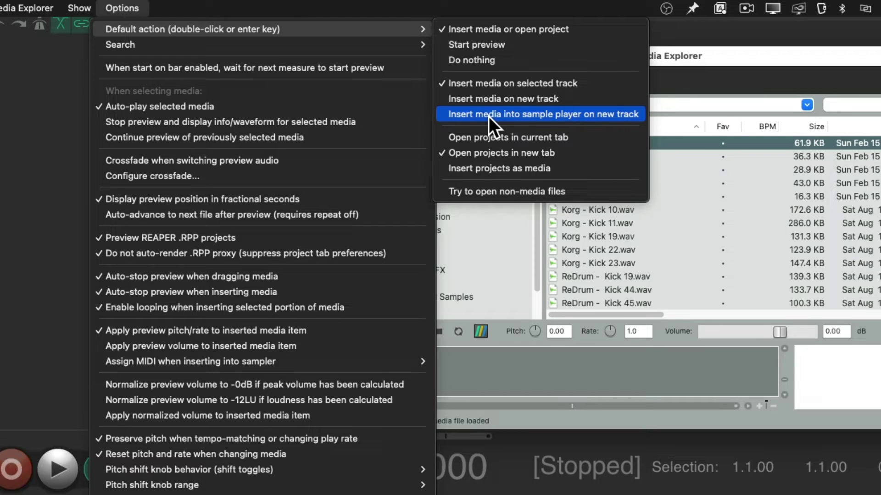
{"action": "left_click", "coordinate": [575, 114]}
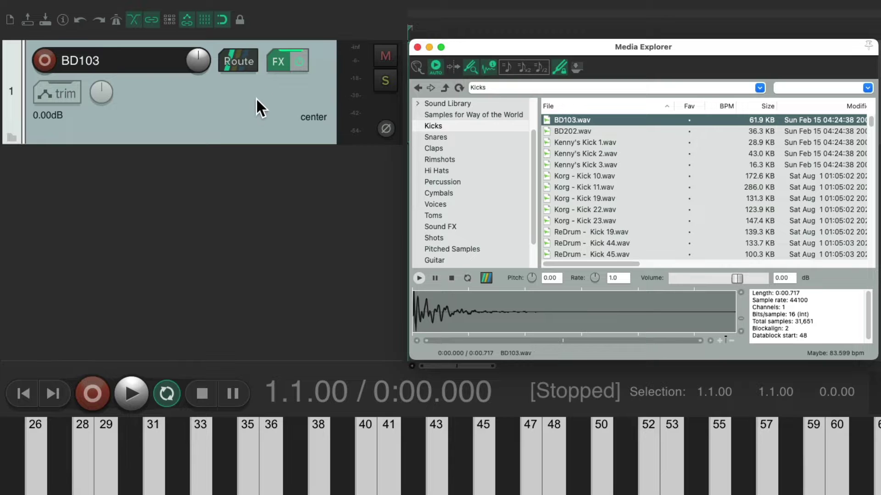
- Open the new BD103 track's FX, record-arm it, and play a test kick note
{"action": "left_click", "coordinate": [278, 61]}
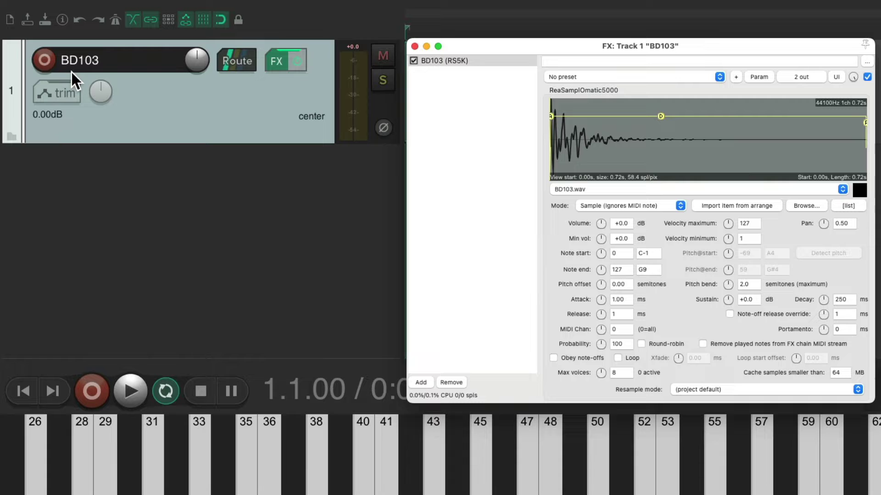
{"action": "left_click", "coordinate": [44, 60]}
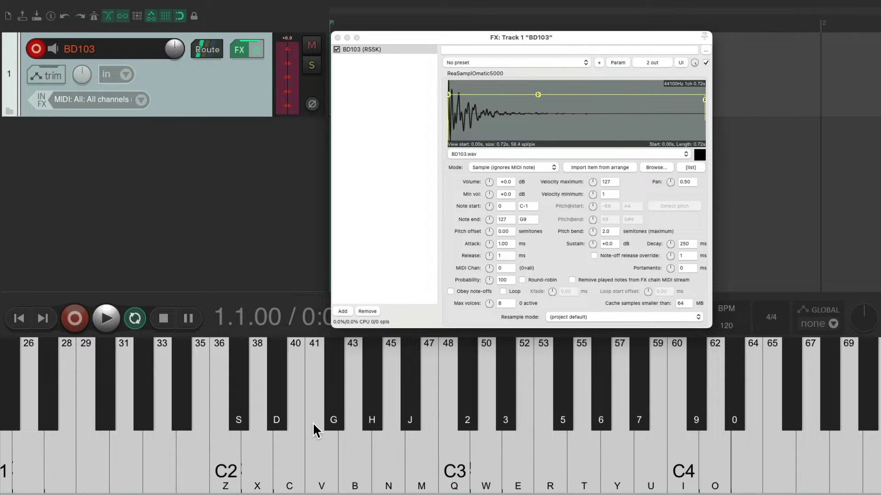
{"action": "left_click", "coordinate": [345, 438]}
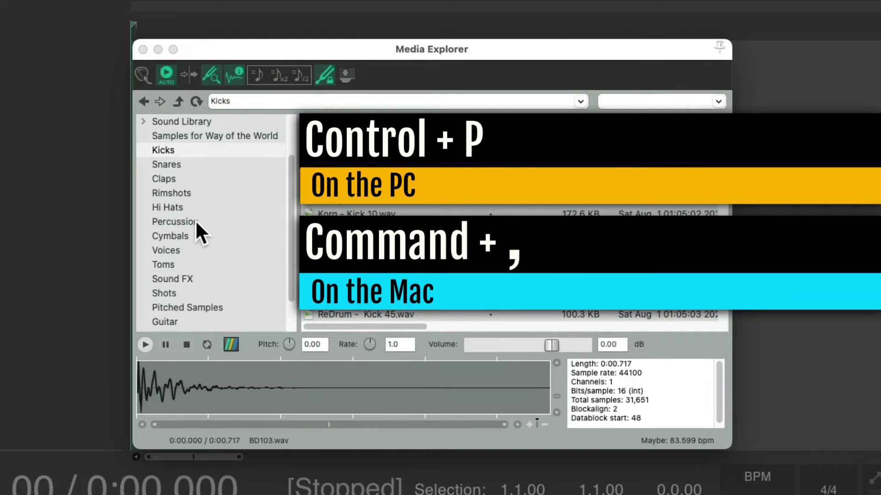
- Tick Record arm in Preferences > Track/Send Defaults so new tracks start armed
{"action": "key", "text": "super+comma"}
{"action": "left_click", "coordinate": [206, 142]}
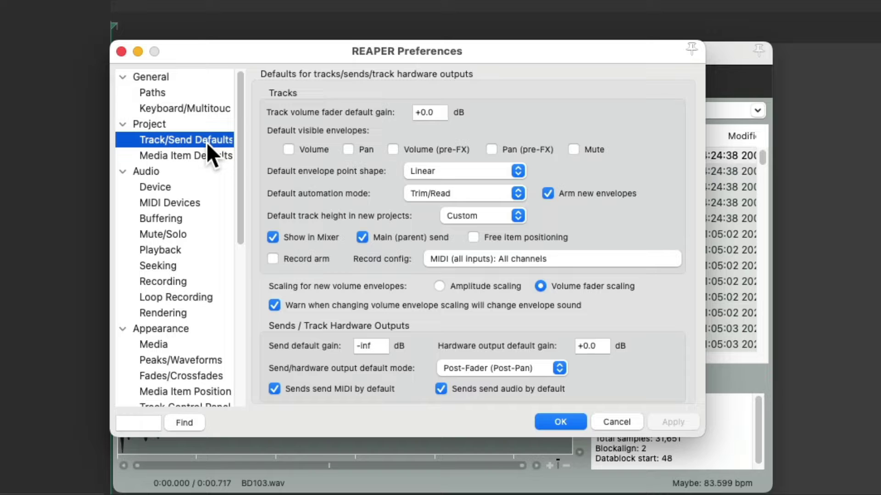
{"action": "left_click", "coordinate": [272, 258]}
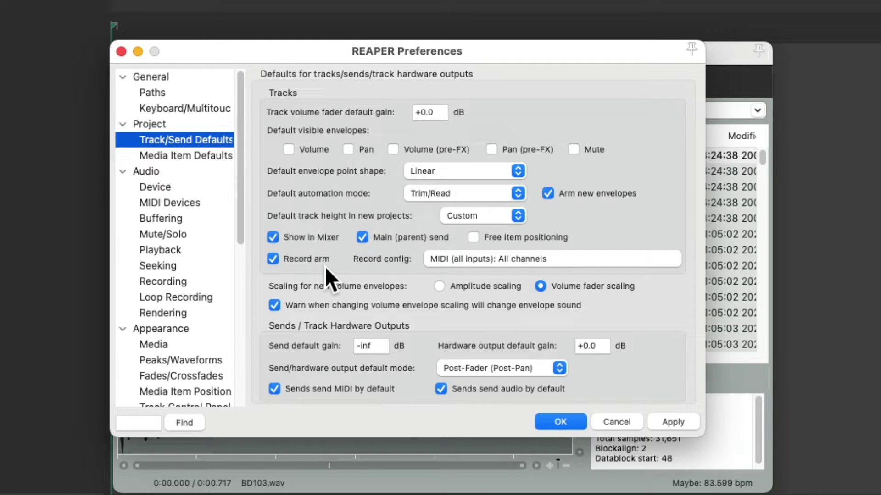
{"action": "left_click", "coordinate": [547, 420]}
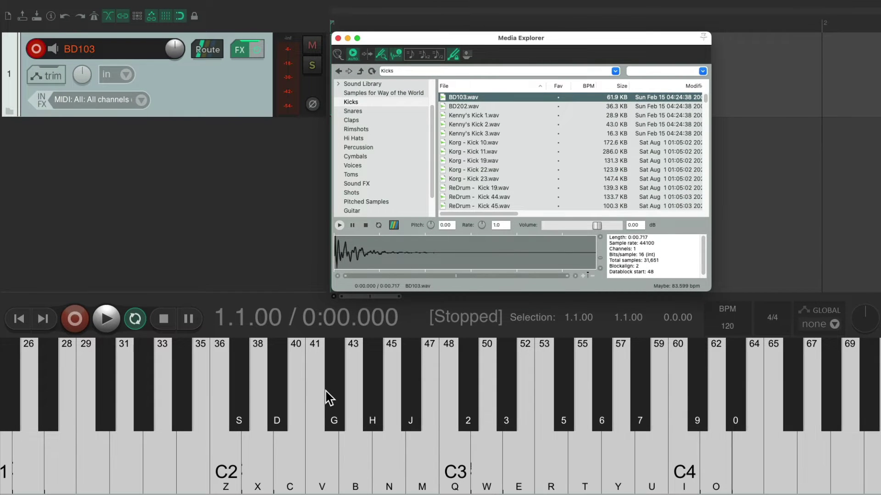
- Play notes on the virtual keyboard to trigger the BD103 kick sampler
{"action": "left_click", "coordinate": [354, 425]}
{"action": "left_click", "coordinate": [354, 425]}
{"action": "left_click", "coordinate": [354, 425]}
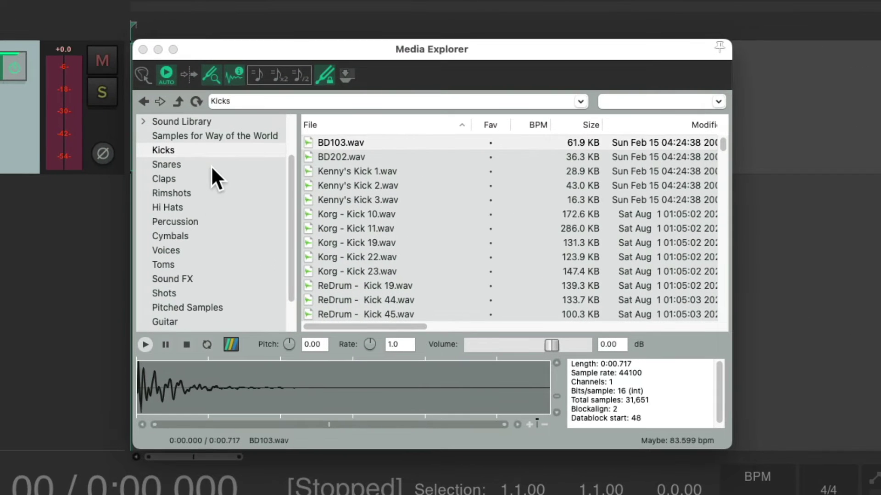
- Add 909snare1.wav from Snares as a sampler track, test it, and select both drum tracks
{"action": "left_click", "coordinate": [211, 170]}
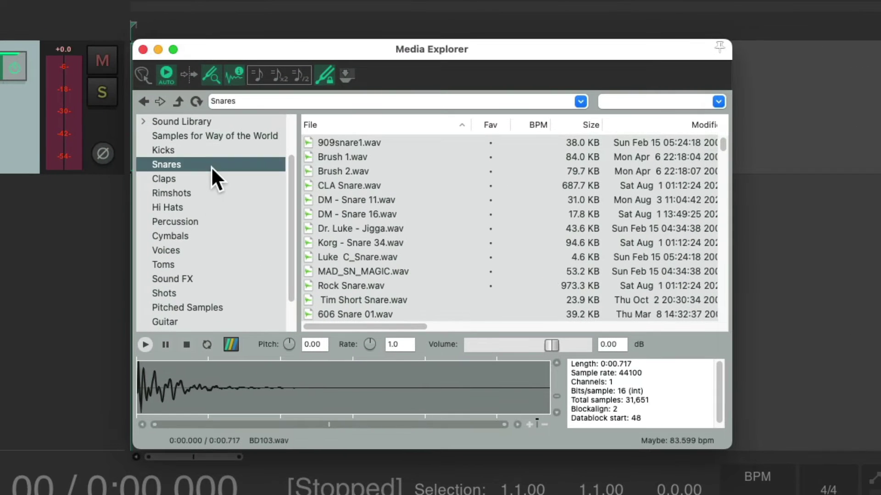
{"action": "left_click", "coordinate": [394, 142]}
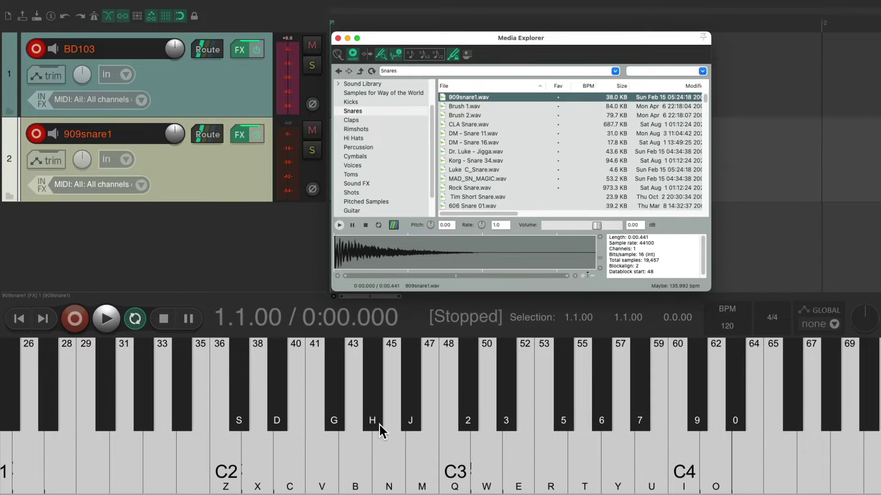
{"action": "left_click", "coordinate": [356, 440]}
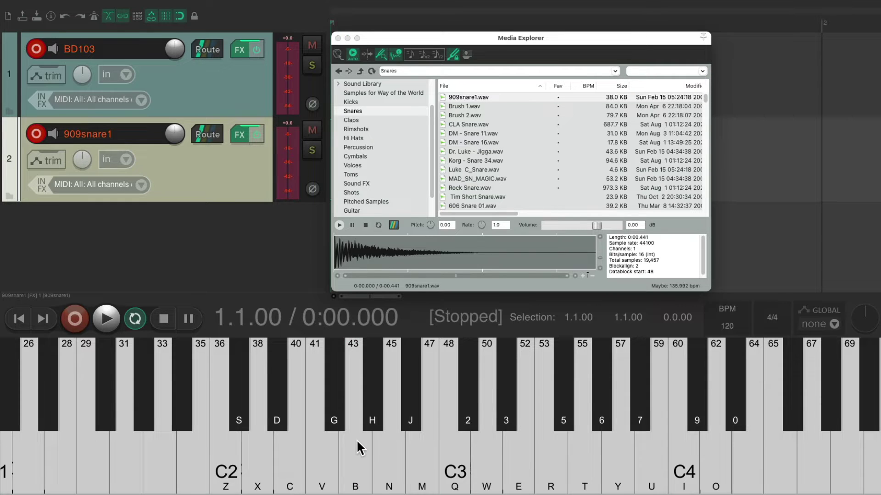
{"action": "left_click", "coordinate": [222, 94], "text": "shift"}
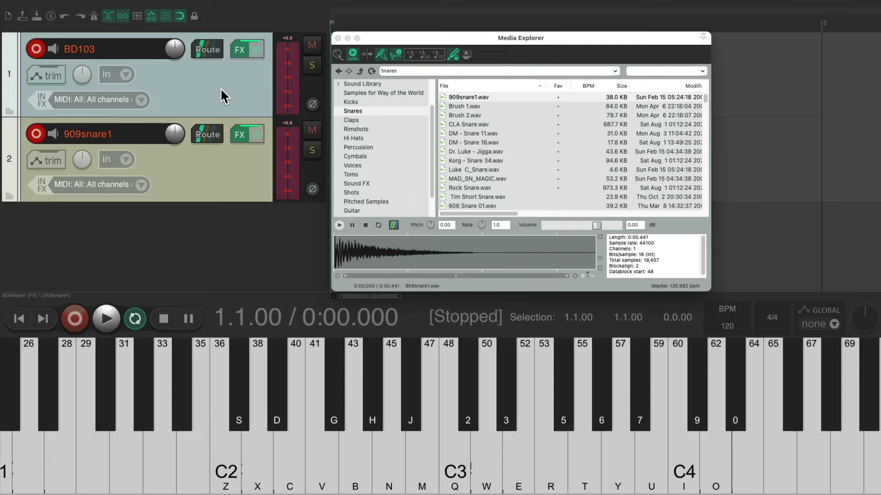
- Delete both drum tracks, switch track defaults from Record arm to automatic arm when selected, and reopen Kicks
{"action": "key", "text": "Delete"}
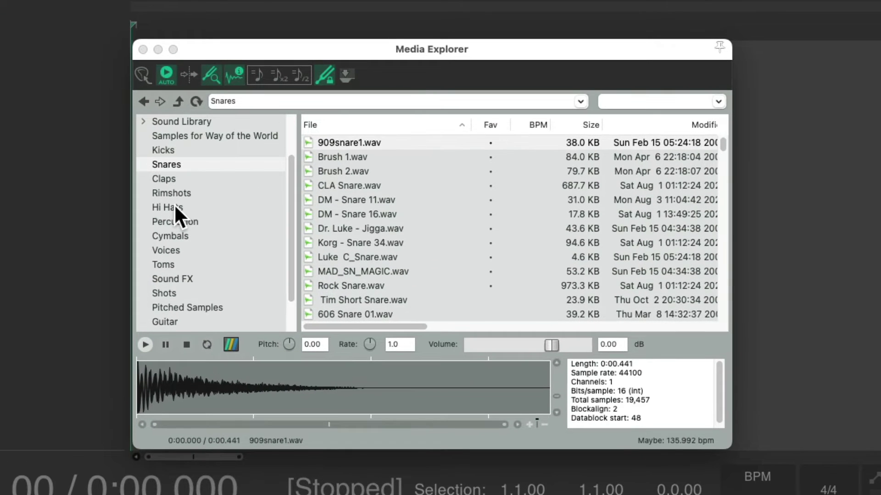
{"action": "key", "text": "super+comma"}
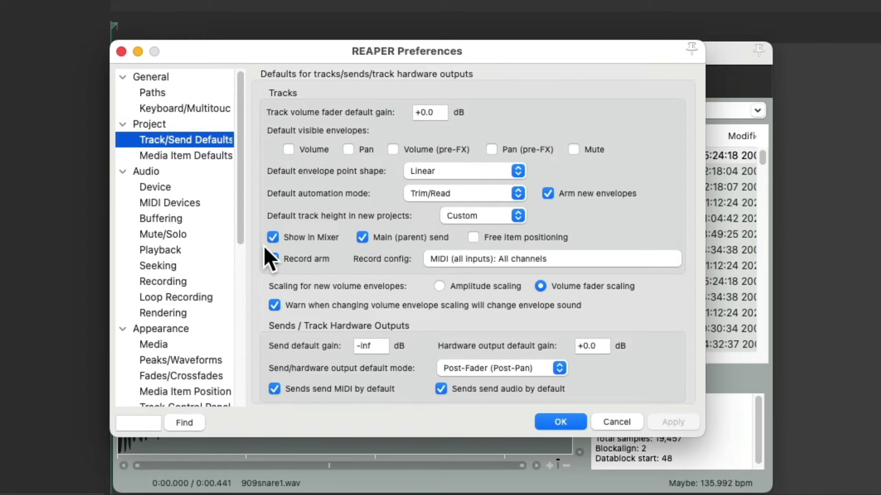
{"action": "left_click", "coordinate": [273, 259]}
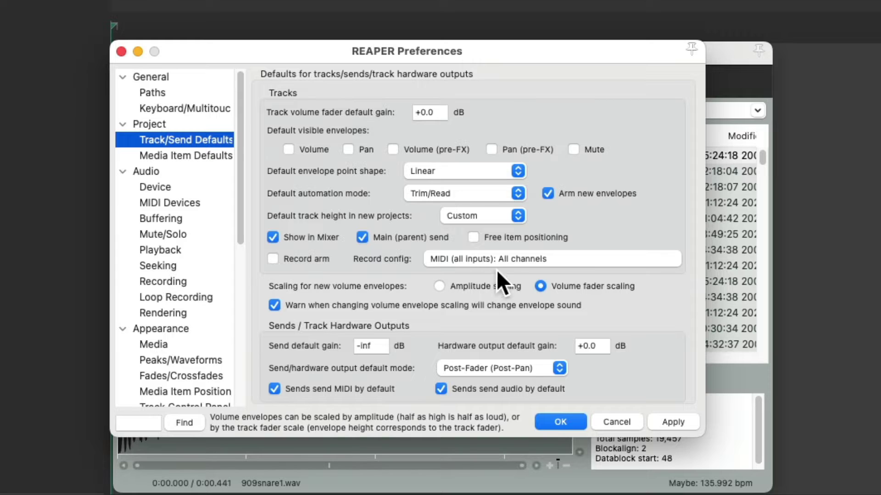
{"action": "left_click", "coordinate": [503, 258]}
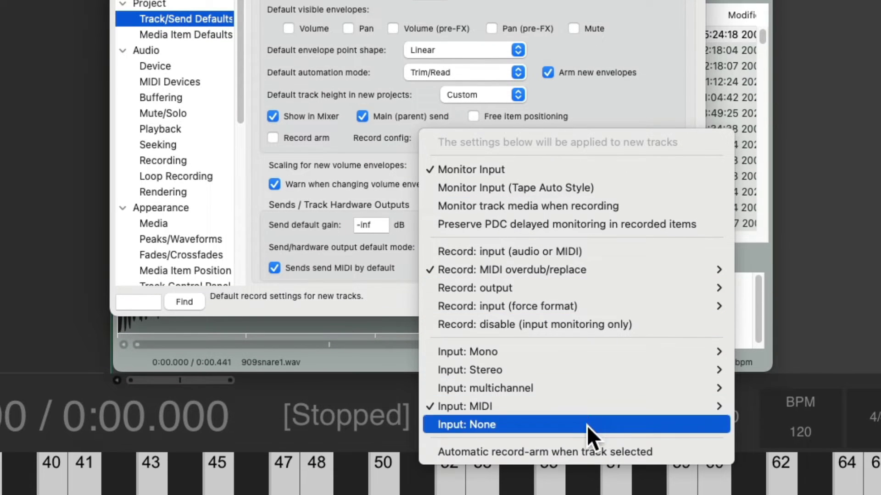
{"action": "left_click", "coordinate": [664, 451]}
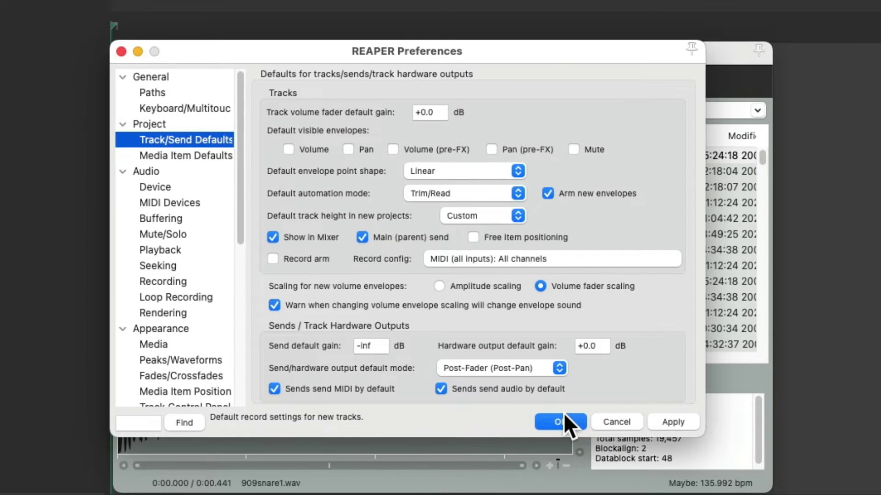
{"action": "left_click", "coordinate": [564, 414]}
{"action": "left_click", "coordinate": [281, 150]}
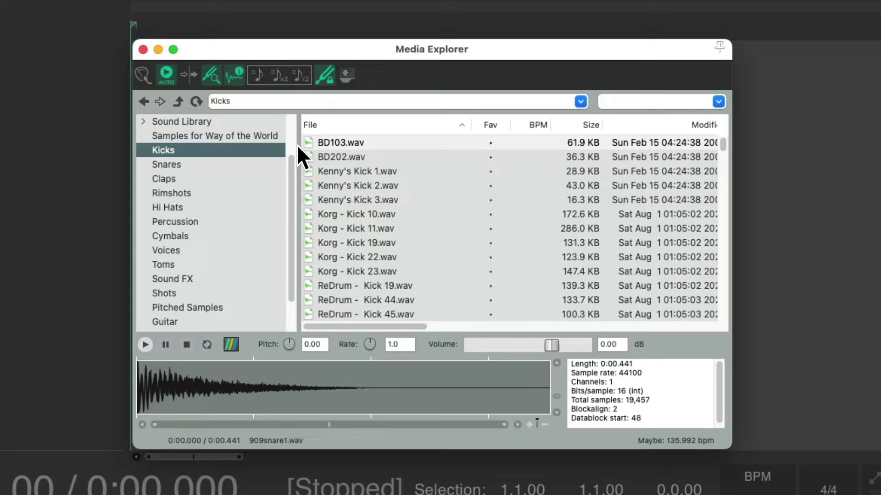
- Insert BD103.wav, confirm its track arms on selection, then add 909snare1.wav from Snares
{"action": "left_click", "coordinate": [376, 142]}
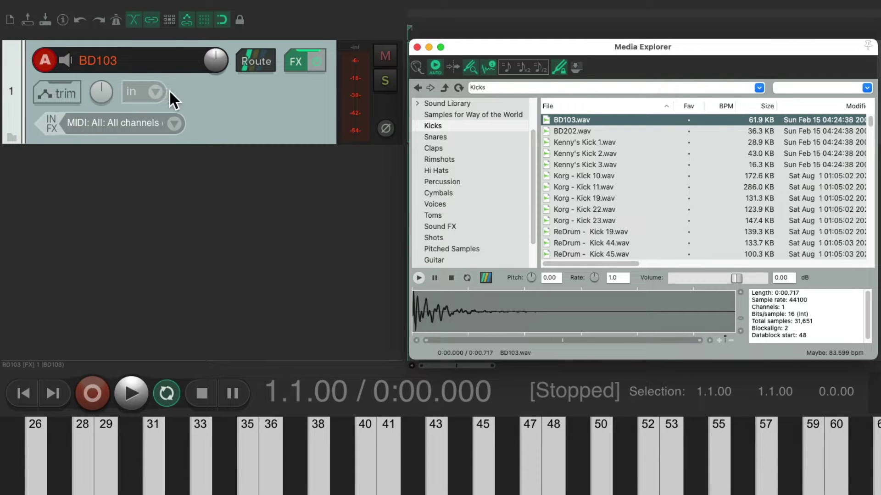
{"action": "left_click", "coordinate": [240, 114]}
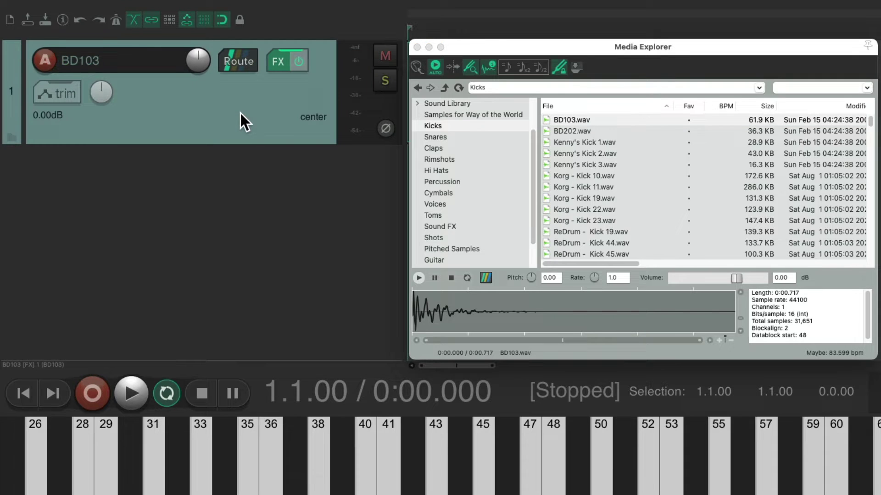
{"action": "left_click", "coordinate": [240, 114]}
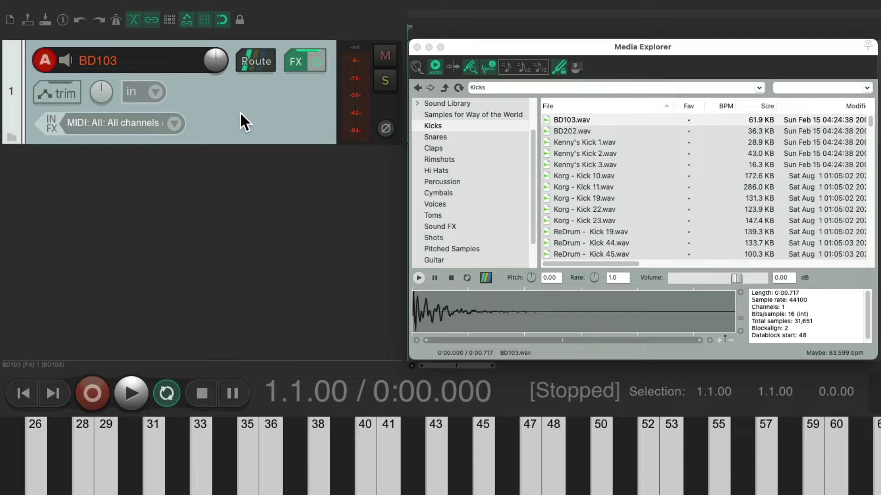
{"action": "left_click", "coordinate": [479, 137]}
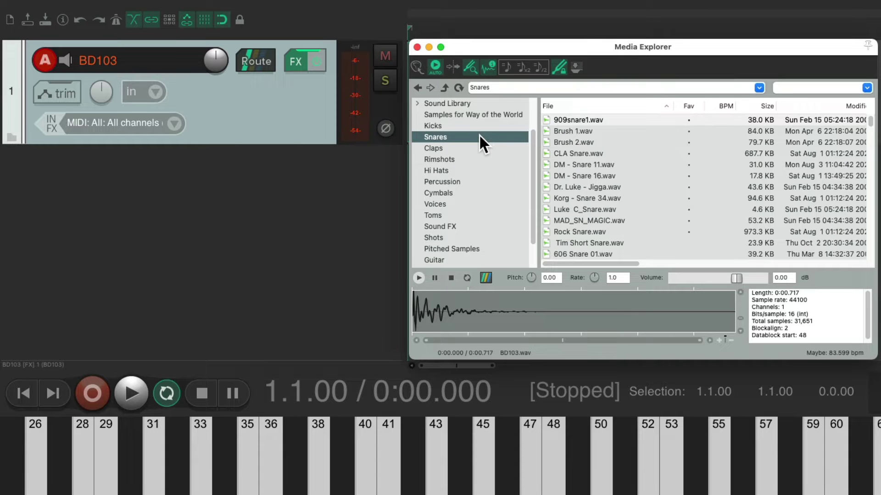
{"action": "double_click", "coordinate": [617, 118]}
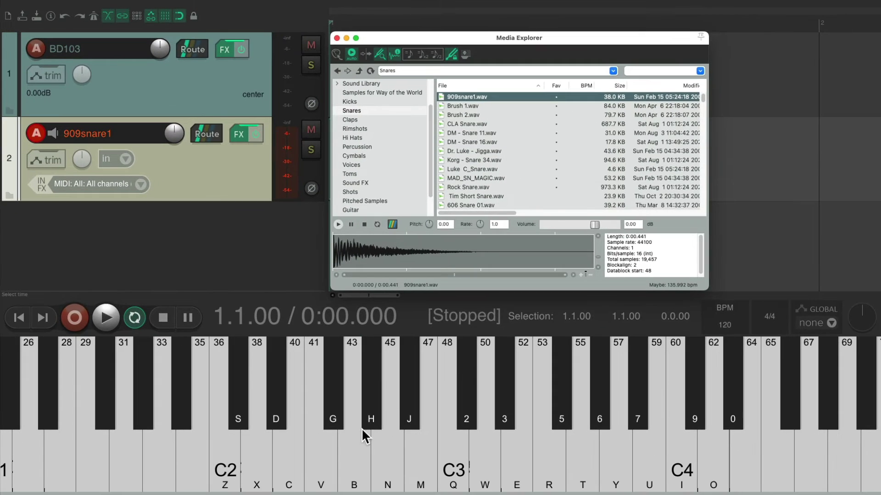
- Play the snare, then add a 909 Clap 01.wav sampler track from the Claps folder
{"action": "left_click", "coordinate": [415, 445]}
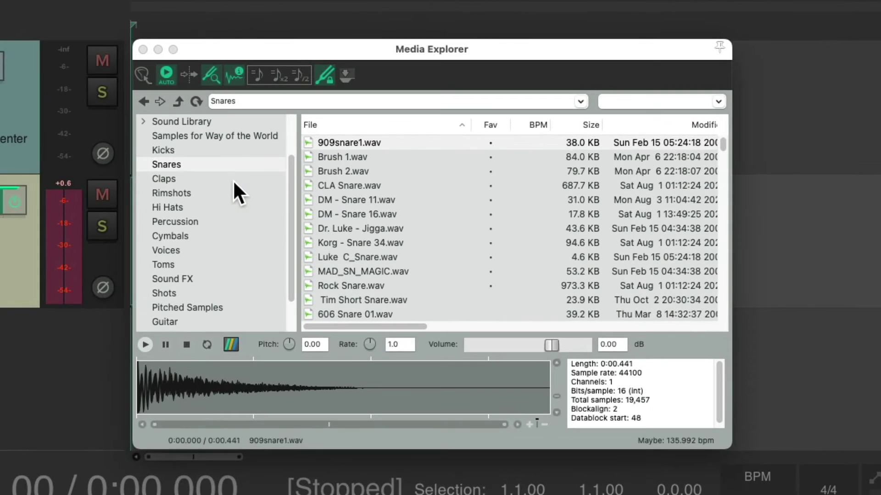
{"action": "left_click", "coordinate": [392, 120]}
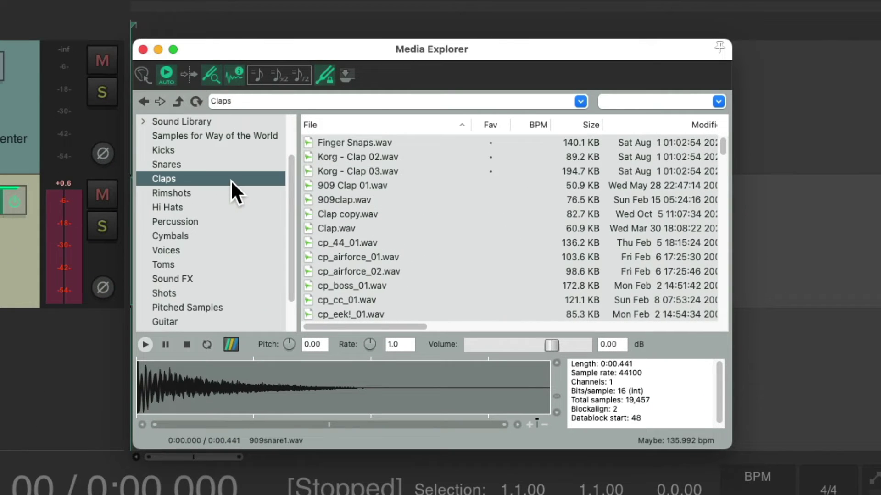
{"action": "left_click", "coordinate": [385, 185]}
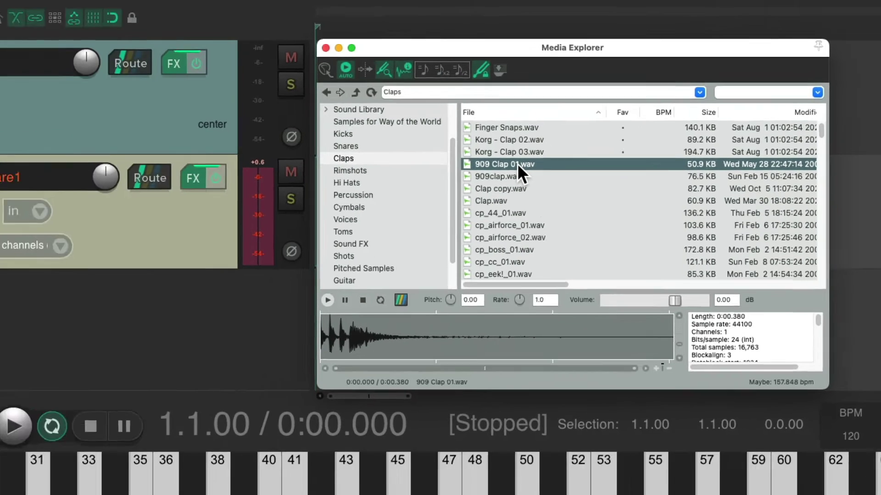
{"action": "double_click", "coordinate": [366, 184]}
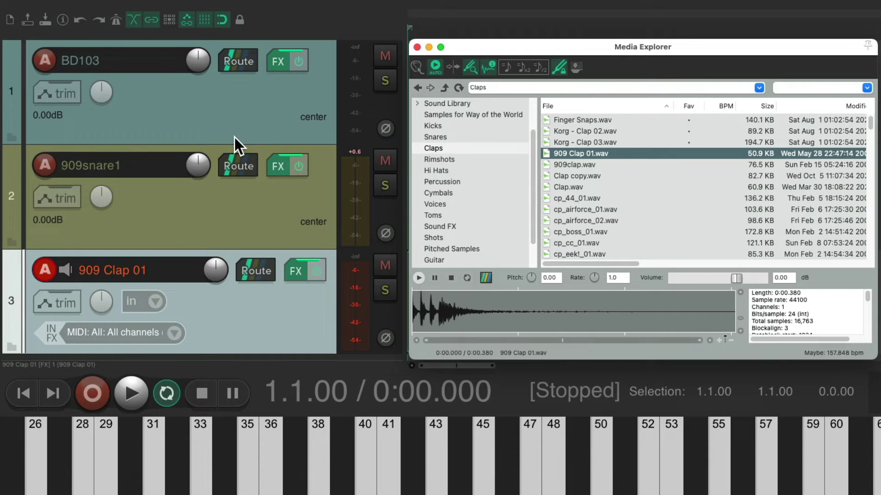
- Select each track in turn to test auto-arm, play the clap, then delete the clap track
{"action": "left_click", "coordinate": [263, 117]}
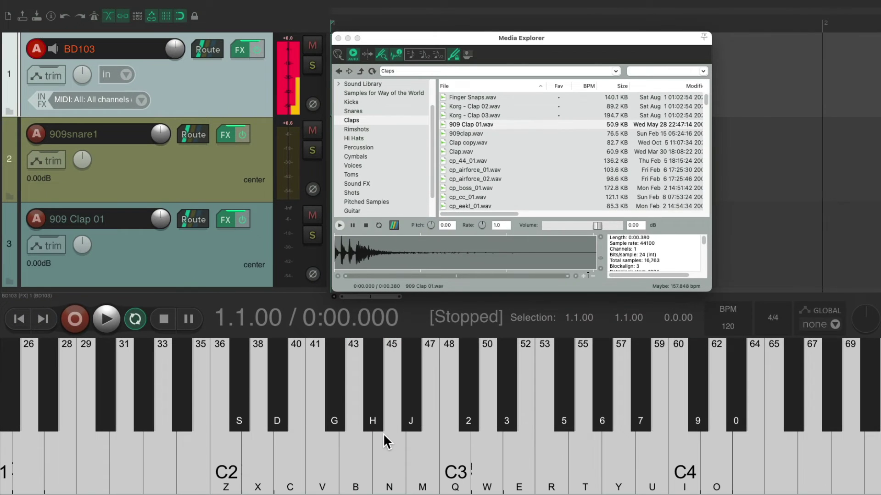
{"action": "left_click", "coordinate": [193, 164]}
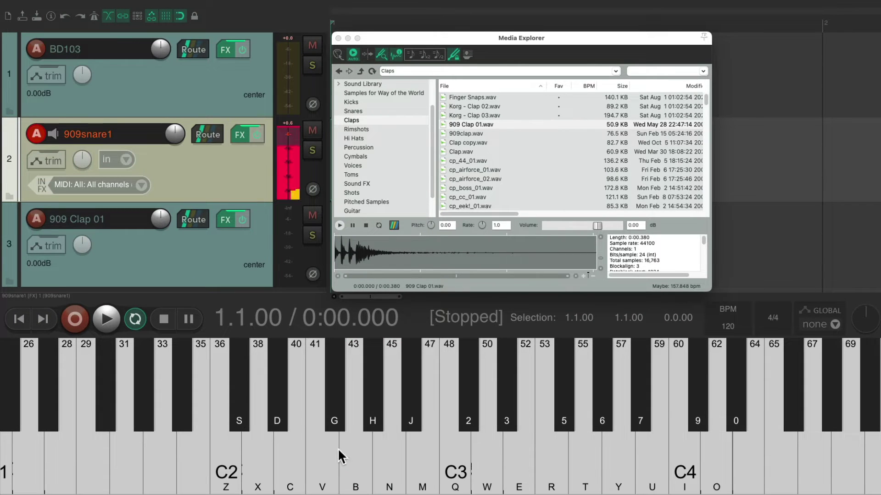
{"action": "left_click", "coordinate": [221, 242]}
{"action": "left_click", "coordinate": [381, 475]}
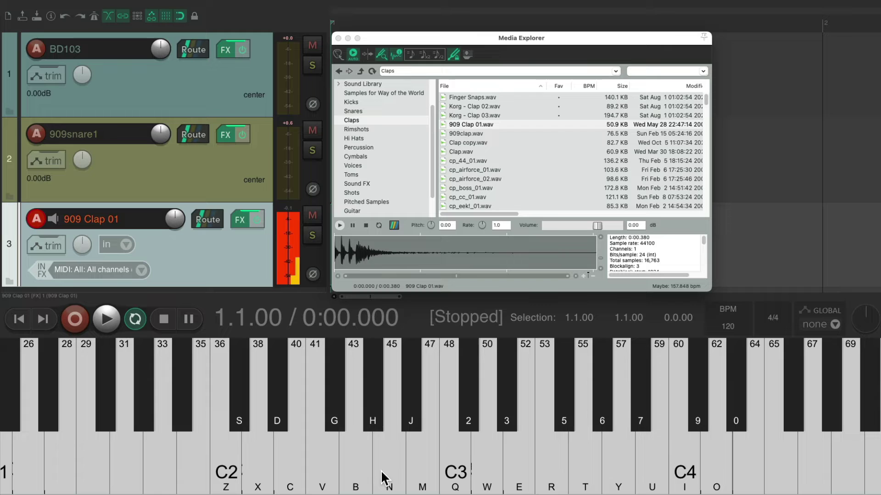
{"action": "left_click", "coordinate": [353, 472]}
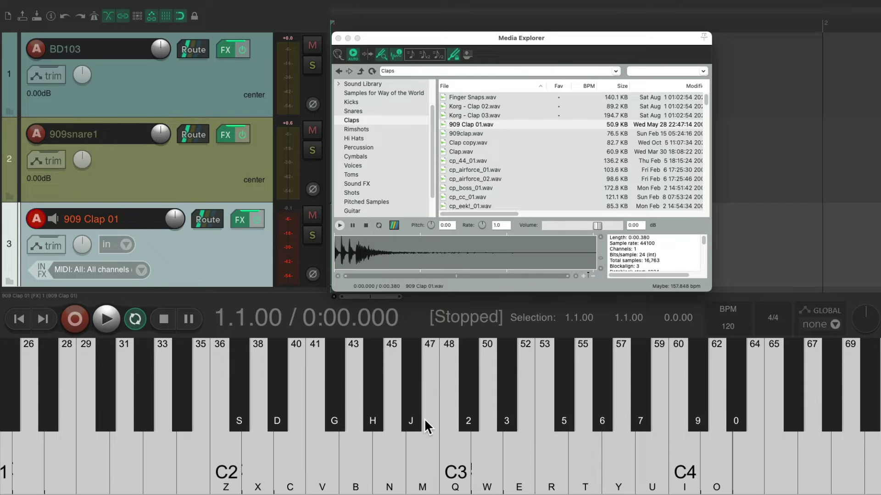
{"action": "key", "text": "Delete"}
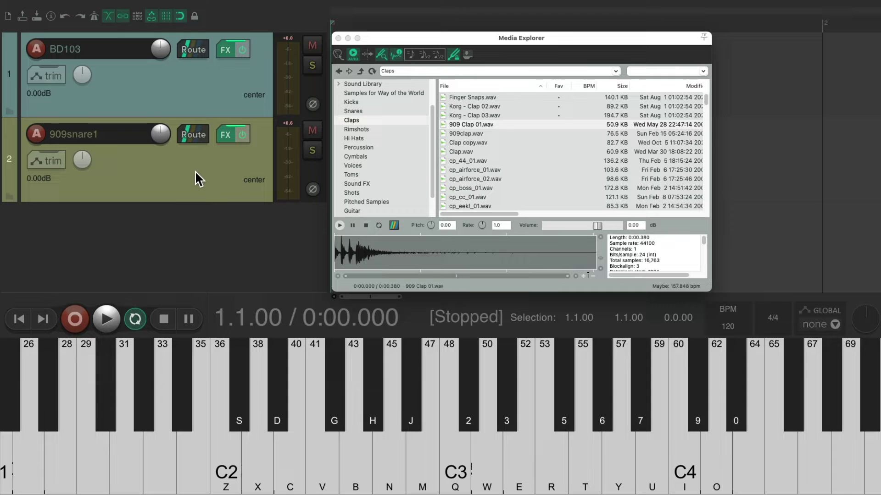
- Close the Media Explorer and draw a one-bar MIDI item on the BD103 kick track
{"action": "left_click", "coordinate": [206, 88]}
{"action": "left_click", "coordinate": [207, 158]}
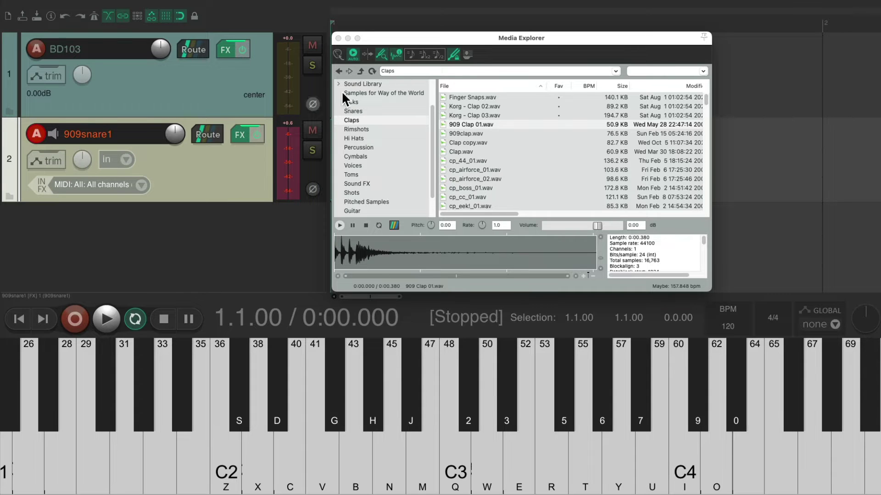
{"action": "left_click", "coordinate": [338, 38]}
{"action": "left_click_drag", "start_coordinate": [342, 75], "coordinate": [822, 90]}
{"action": "double_click", "coordinate": [393, 64]}
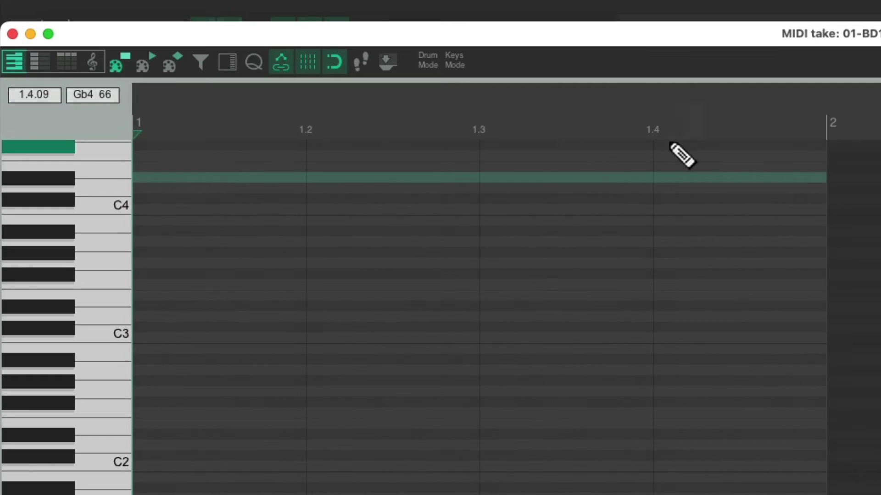
- Add C4 kick notes on beats 1, 2, 3 and 4 and play the pattern back
{"action": "left_click", "coordinate": [141, 209]}
{"action": "left_click", "coordinate": [308, 209]}
{"action": "left_click", "coordinate": [482, 209]}
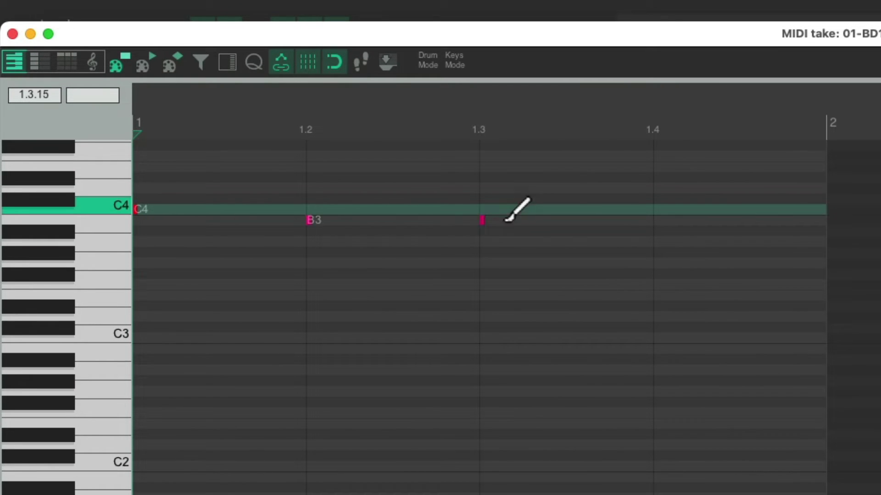
{"action": "left_click", "coordinate": [653, 209]}
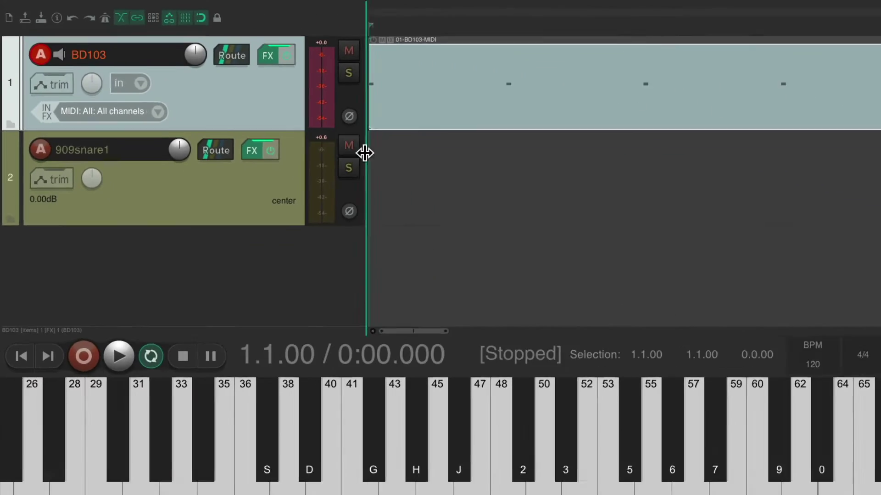
{"action": "key", "text": "space"}
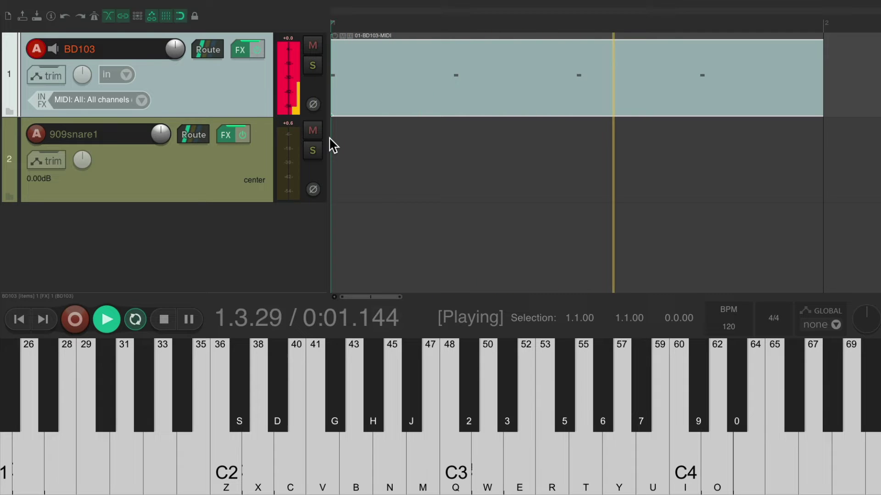
{"action": "key", "text": "space"}
- Copy the kick item to 909snare1, delete its beat 1 and 3 hits, and play it back
{"action": "left_click_drag", "start_coordinate": [344, 164], "coordinate": [825, 198]}
{"action": "double_click", "coordinate": [426, 145]}
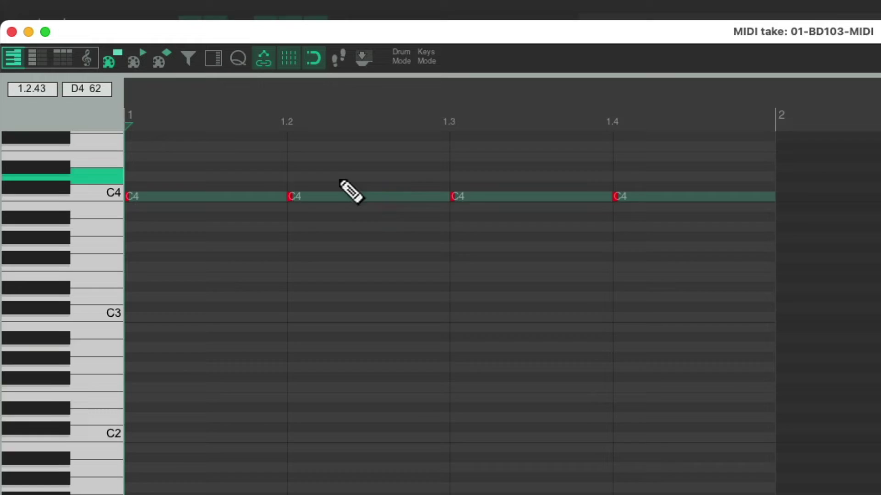
{"action": "double_click", "coordinate": [136, 209]}
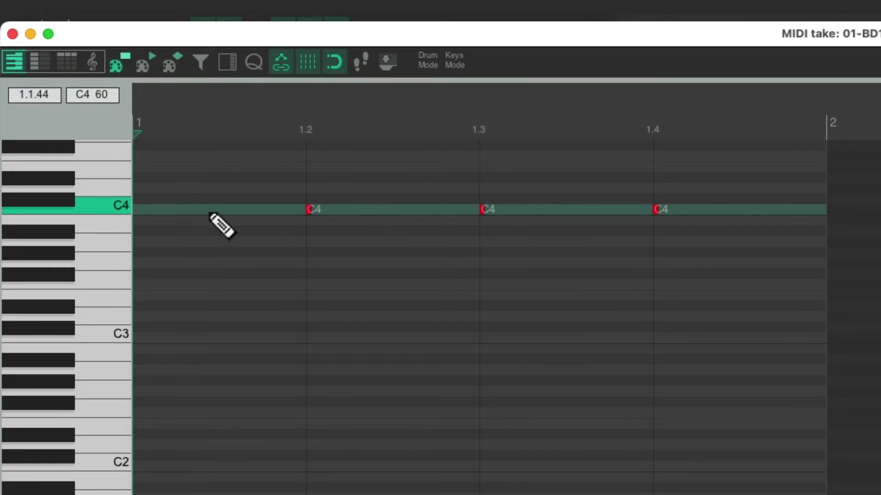
{"action": "double_click", "coordinate": [484, 211]}
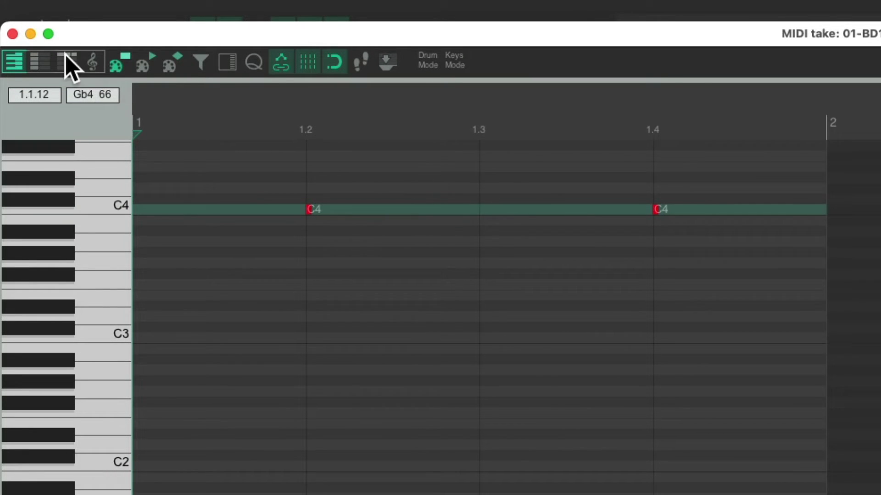
{"action": "left_click", "coordinate": [13, 34]}
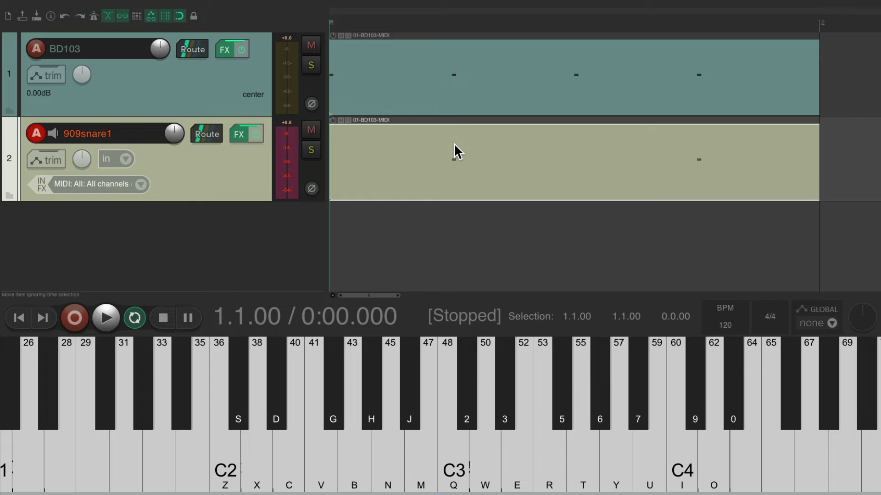
{"action": "key", "text": "space"}
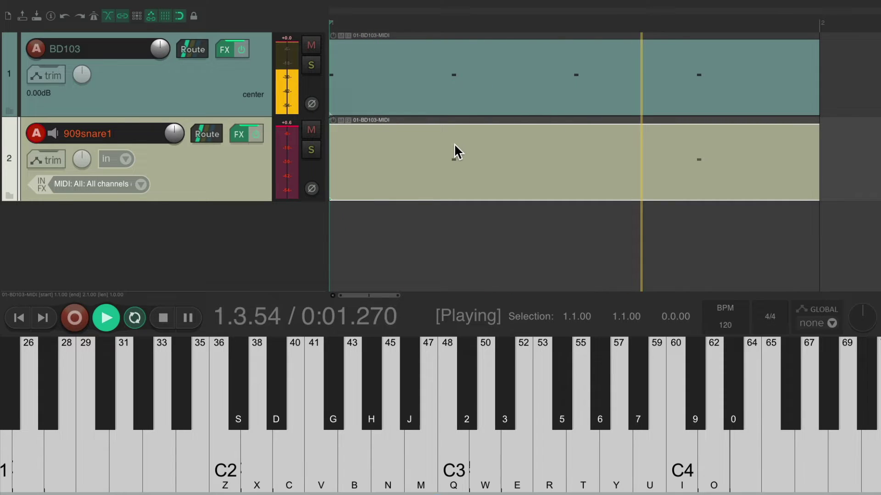
{"action": "key", "text": "space"}
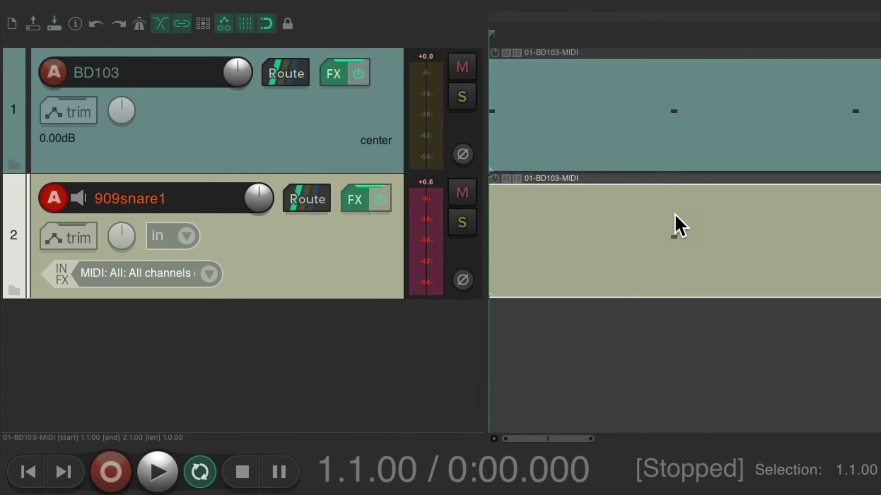
- Load 909 Clap 01.wav from the Claps folder into the kick track's active ReaSamplOmatic5000 sampler
{"action": "left_click", "coordinate": [332, 76]}
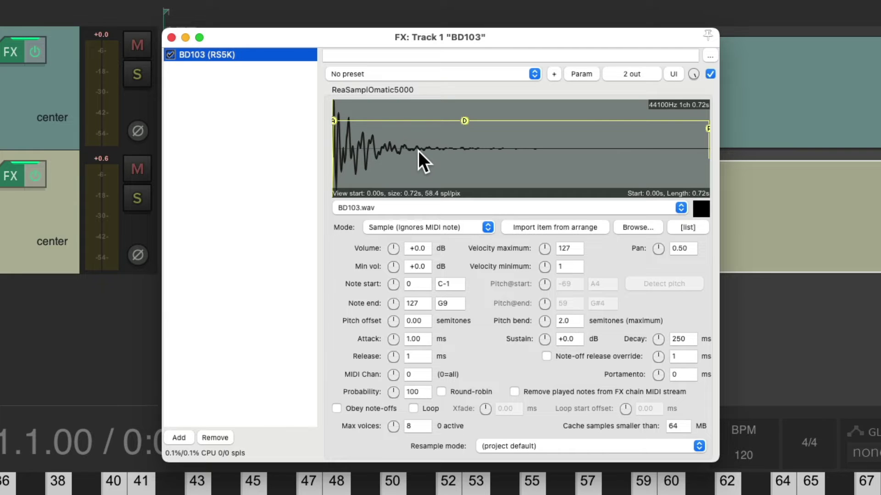
{"action": "key", "text": "ctrl+alt+x"}
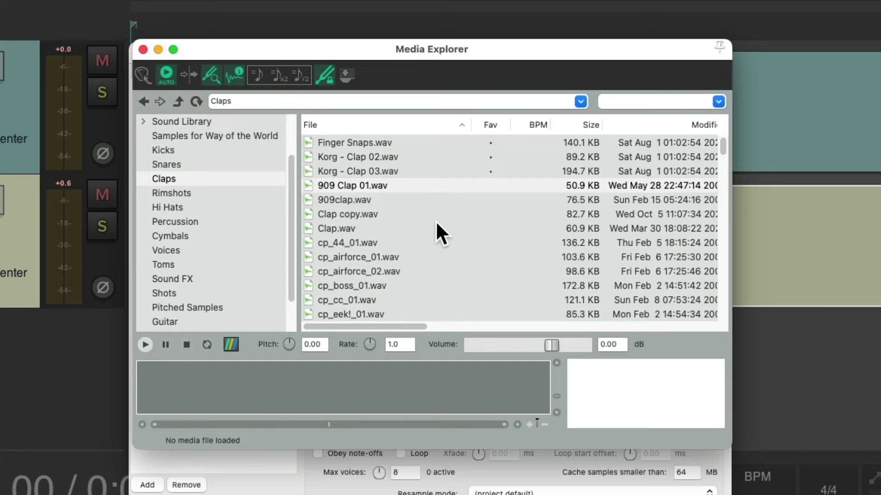
{"action": "right_click", "coordinate": [407, 184]}
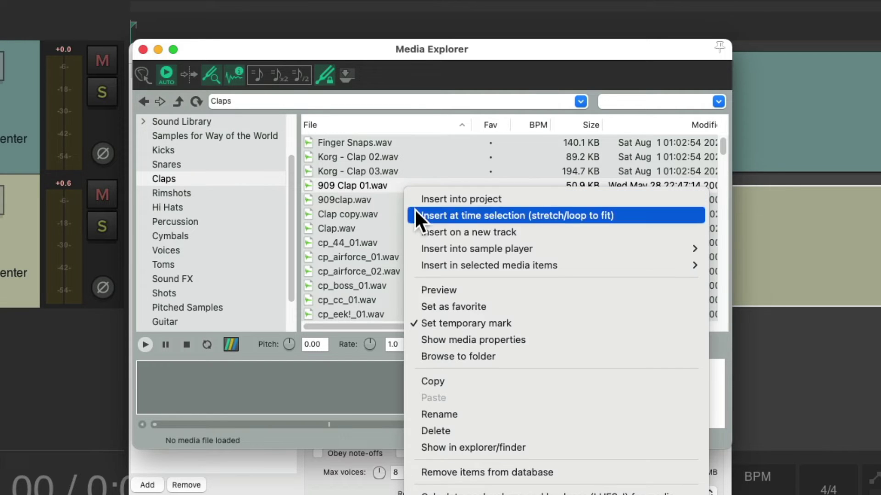
{"action": "mouse_move", "coordinate": [419, 248]}
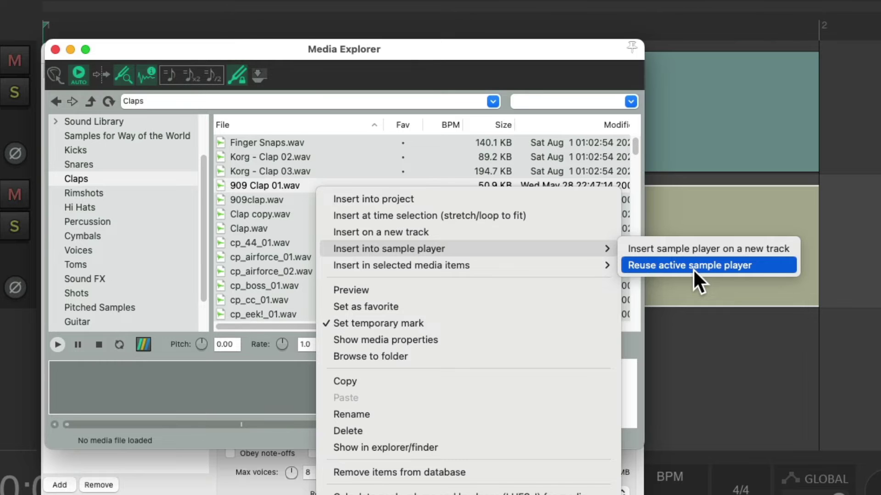
{"action": "left_click", "coordinate": [692, 269]}
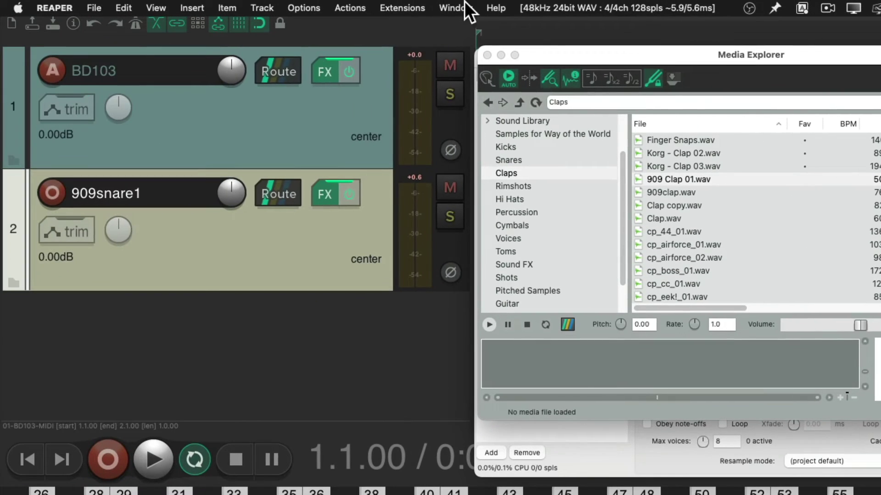
- Show the action list filtered to the Media Explorer section
{"action": "left_click", "coordinate": [351, 6]}
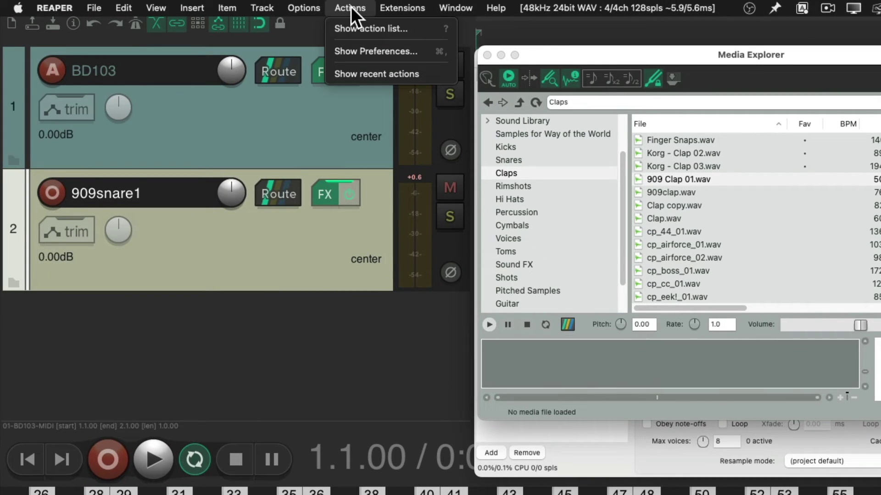
{"action": "left_click", "coordinate": [329, 28]}
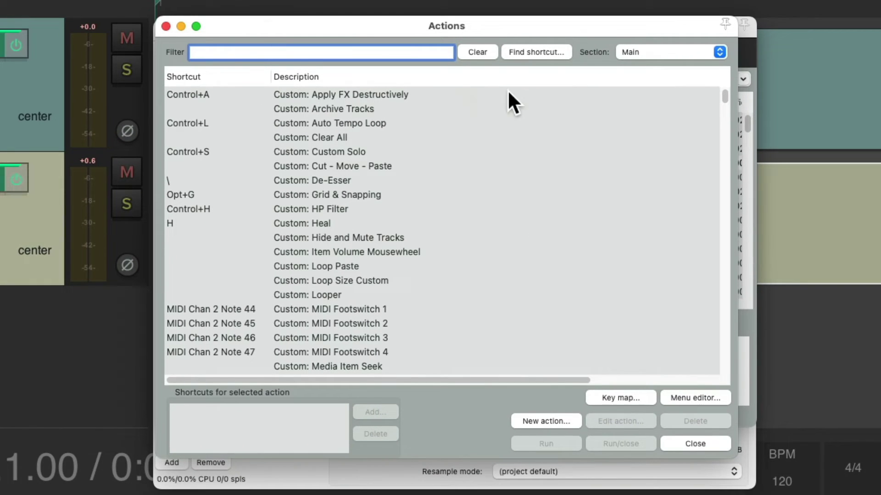
{"action": "left_click", "coordinate": [671, 59]}
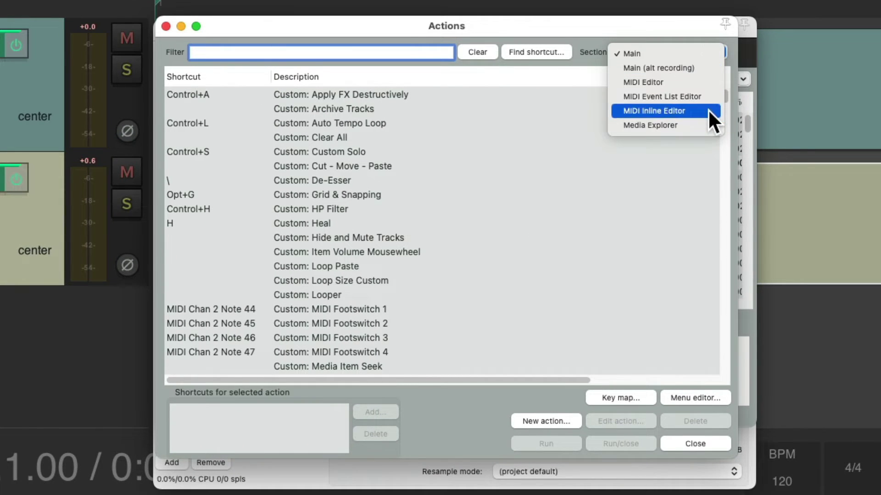
{"action": "left_click", "coordinate": [702, 126]}
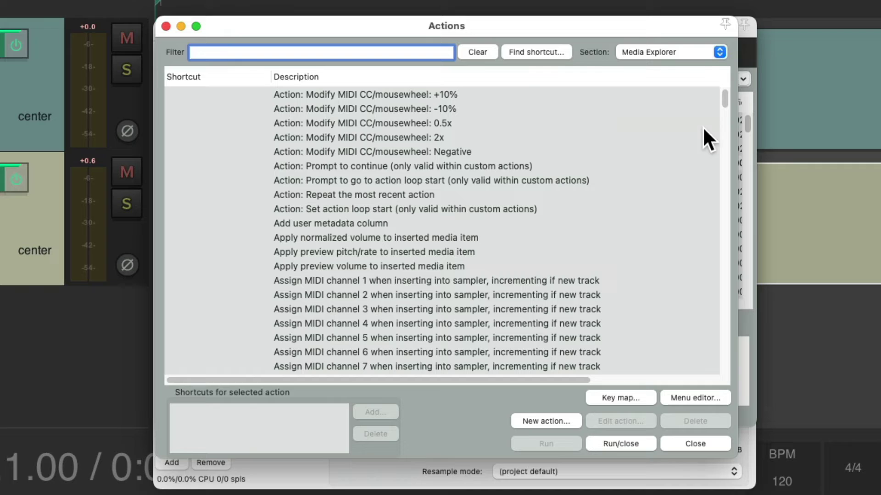
- Find 'Browser: Select next file in directory' via its Down shortcut and start a custom action from it
{"action": "left_click", "coordinate": [540, 52]}
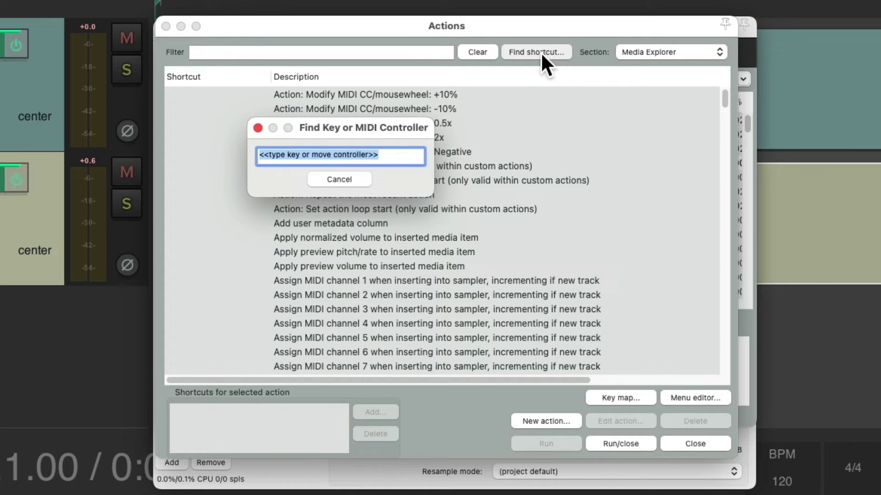
{"action": "key", "text": "Down"}
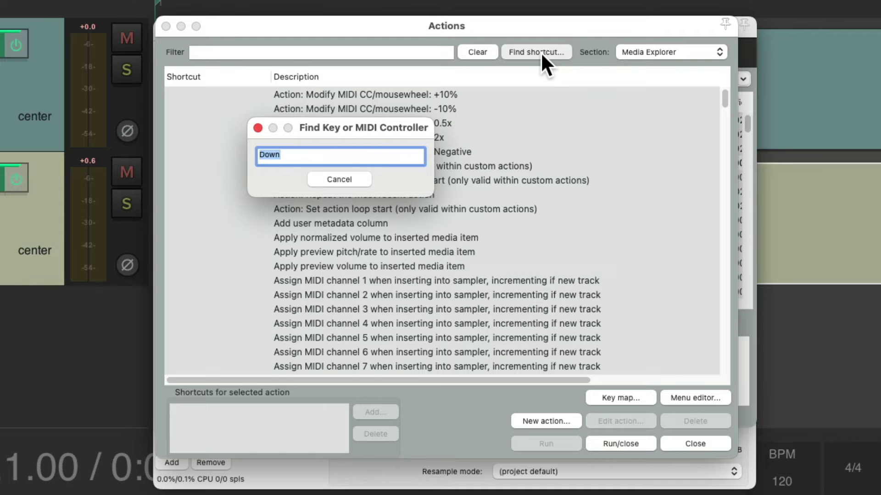
{"action": "scroll", "coordinate": [432, 294], "scroll_direction": "down", "scroll_amount": 2}
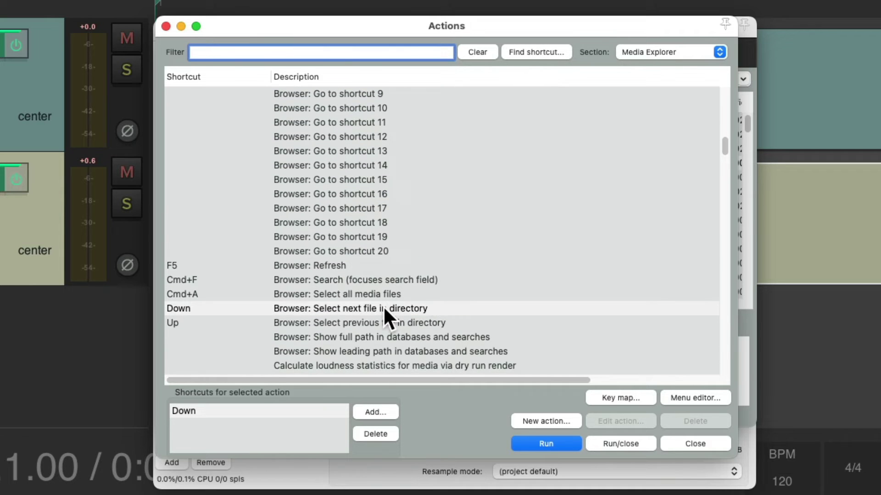
{"action": "left_click", "coordinate": [384, 308]}
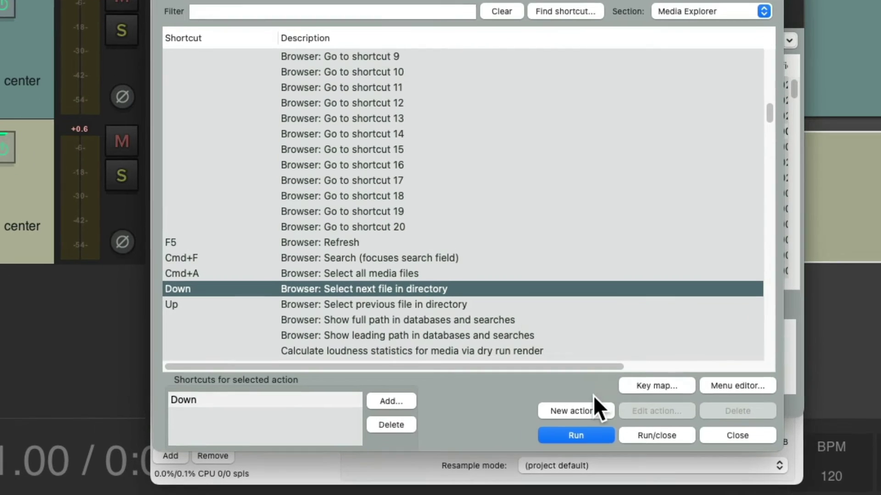
{"action": "left_click", "coordinate": [555, 420]}
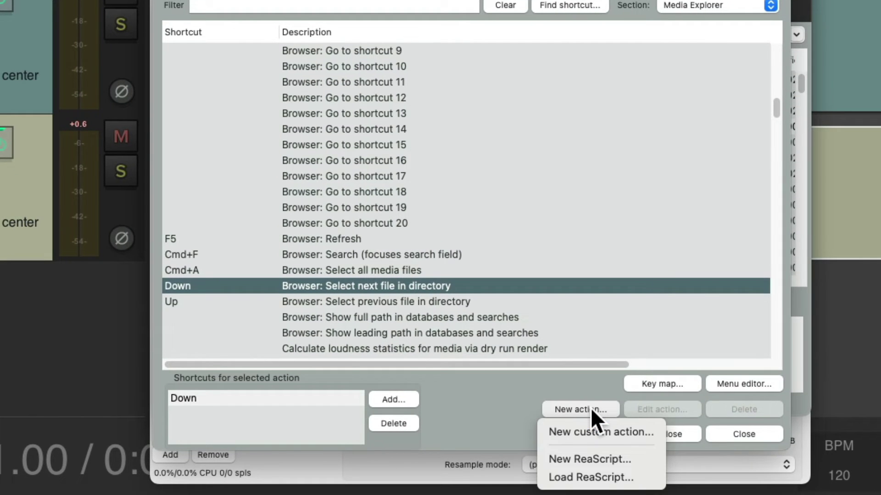
- Add 'Media: Insert into active sample player' after the select-next step and save it as 'Next Sample'
{"action": "left_click", "coordinate": [606, 435]}
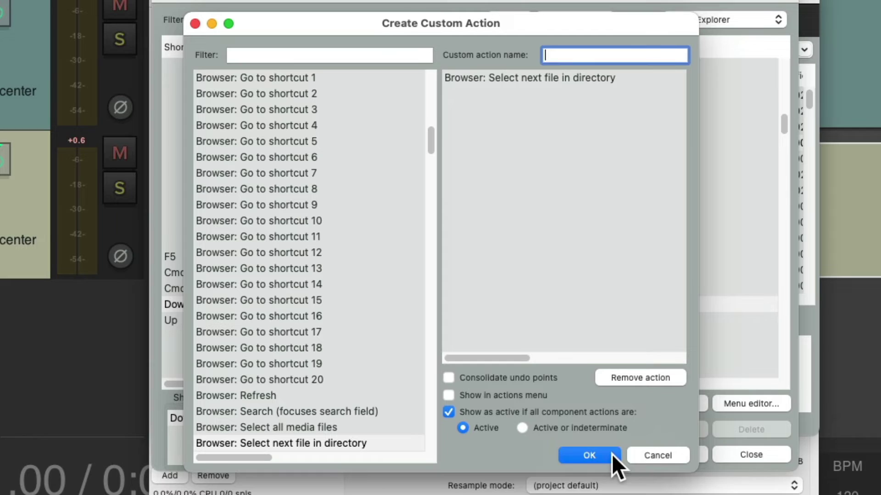
{"action": "left_click", "coordinate": [395, 56]}
{"action": "type", "text": "s"}
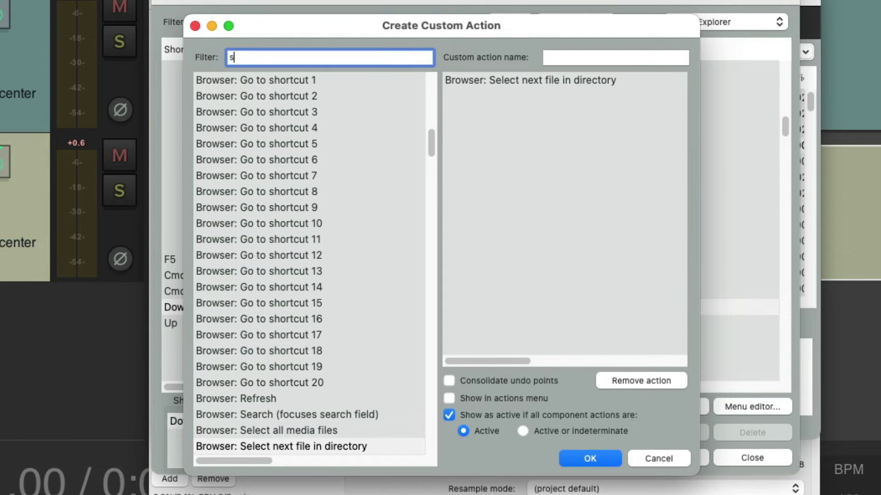
{"action": "type", "text": "ample player"}
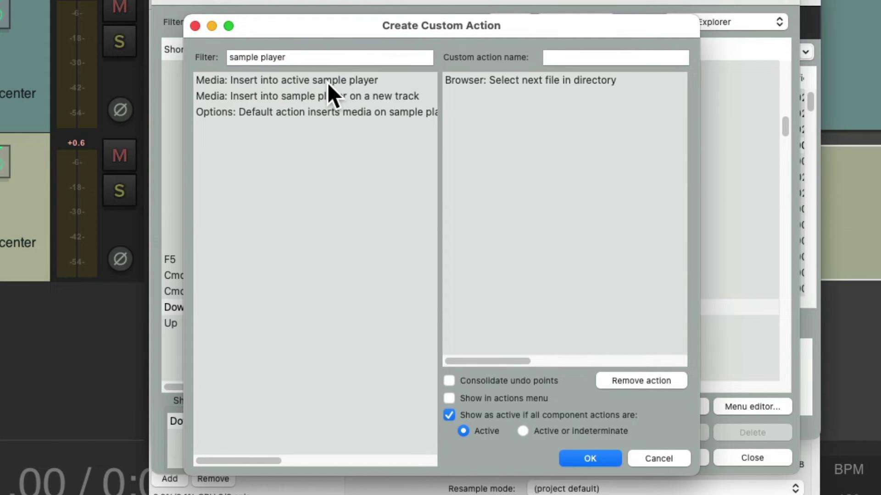
{"action": "left_click", "coordinate": [327, 84]}
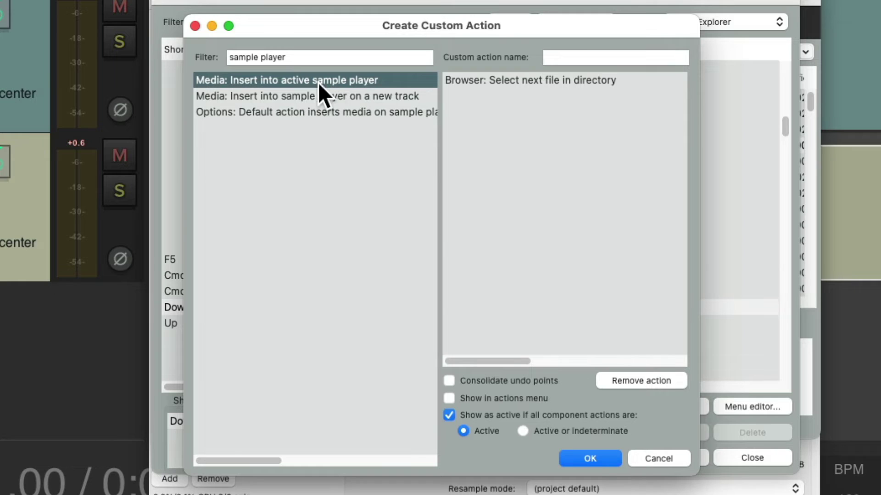
{"action": "left_click_drag", "start_coordinate": [312, 82], "coordinate": [491, 114]}
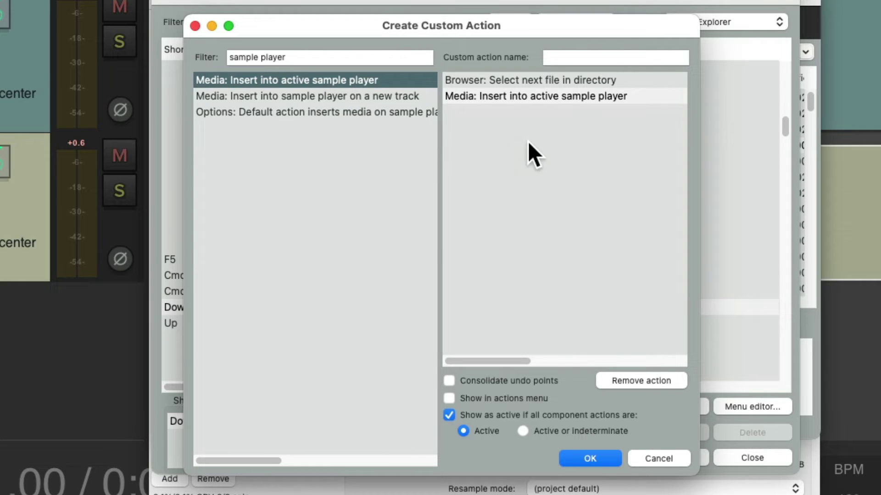
{"action": "left_click", "coordinate": [588, 57]}
{"action": "type", "text": "Next Sample"}
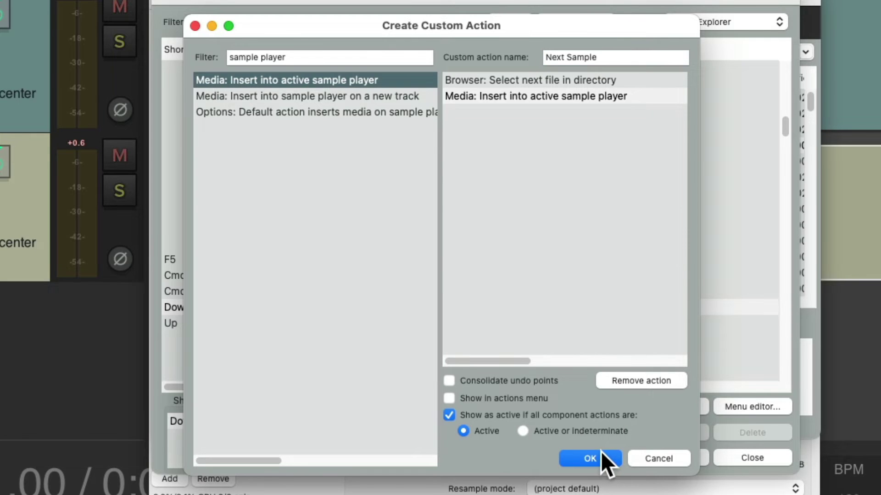
{"action": "left_click", "coordinate": [601, 459]}
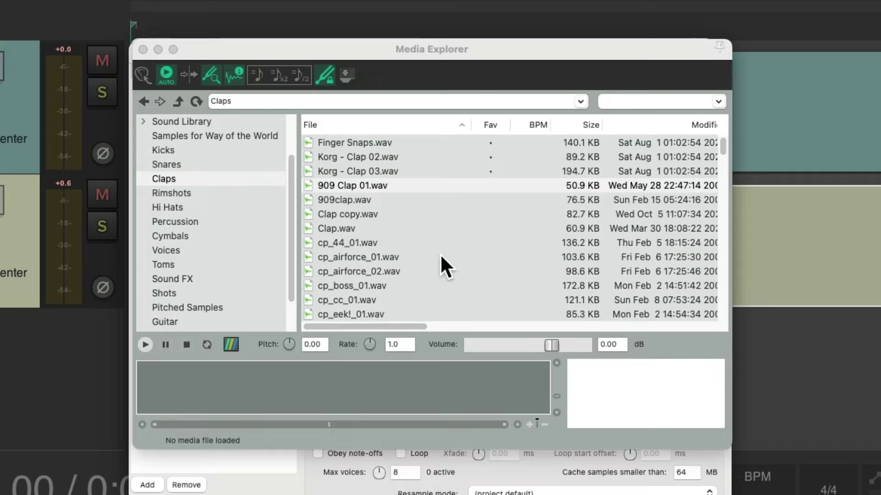
- Reopen the action list on the Media Explorer section
{"action": "key", "text": "question"}
{"action": "left_click", "coordinate": [637, 51]}
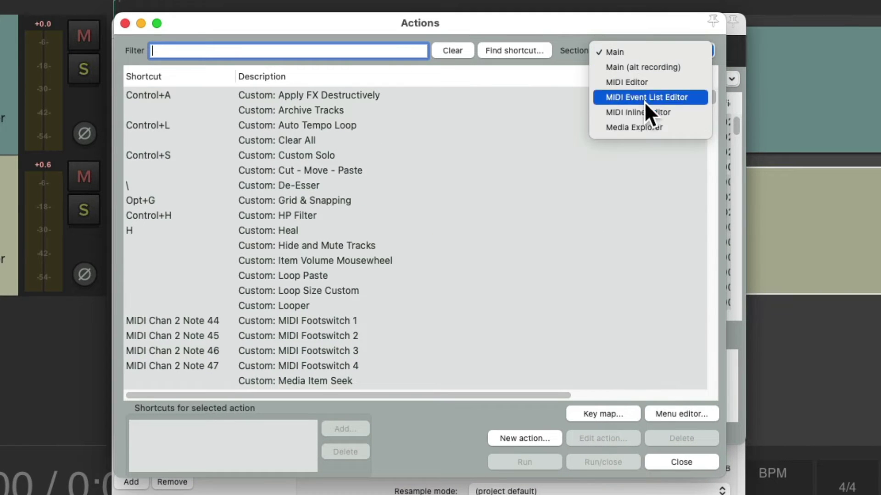
{"action": "left_click", "coordinate": [643, 127]}
- Find 'Browser: Select previous file in directory' via its Up shortcut and start a custom action from it
{"action": "left_click", "coordinate": [506, 50]}
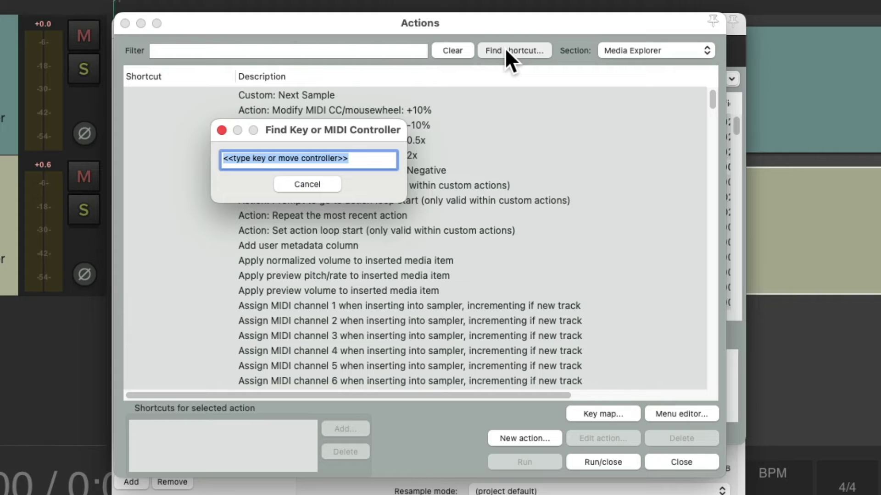
{"action": "key", "text": "Up"}
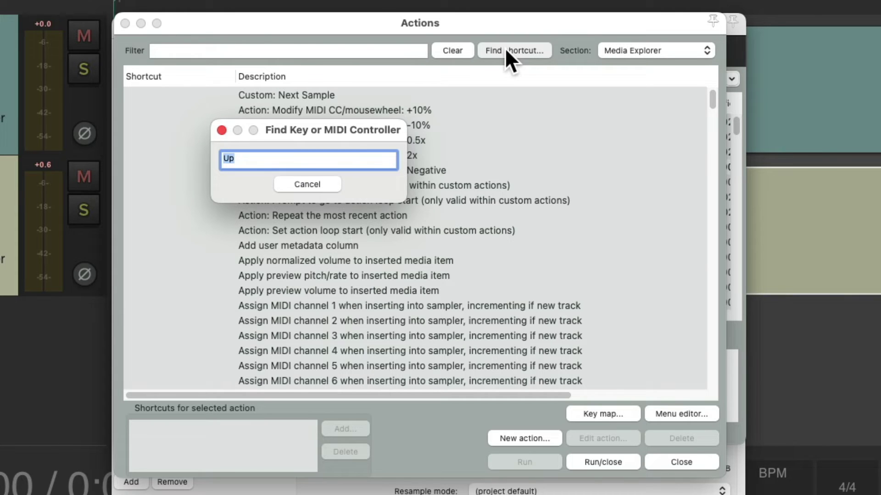
{"action": "scroll", "coordinate": [453, 174], "scroll_direction": "down", "scroll_amount": 5}
{"action": "left_click", "coordinate": [354, 304]}
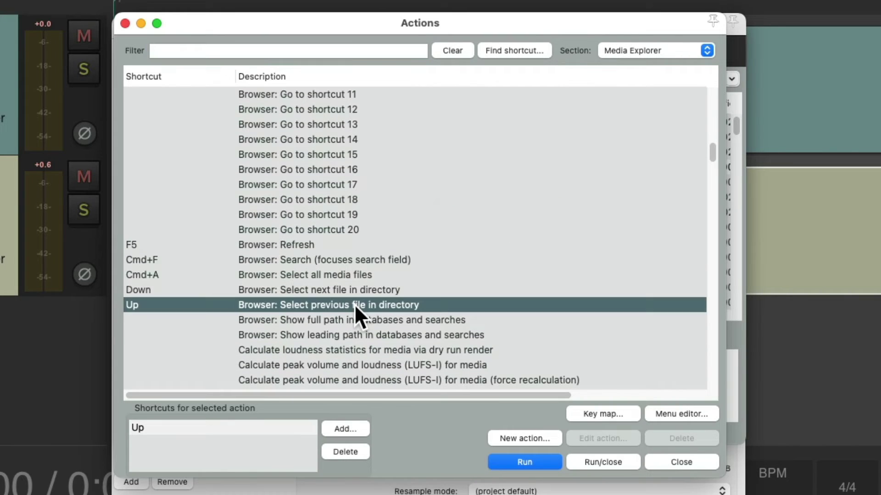
{"action": "left_click", "coordinate": [546, 438]}
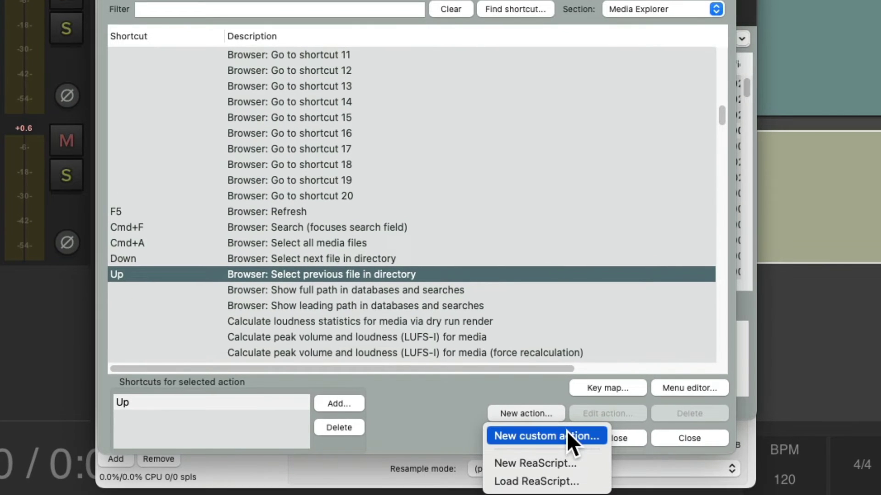
{"action": "left_click", "coordinate": [570, 436]}
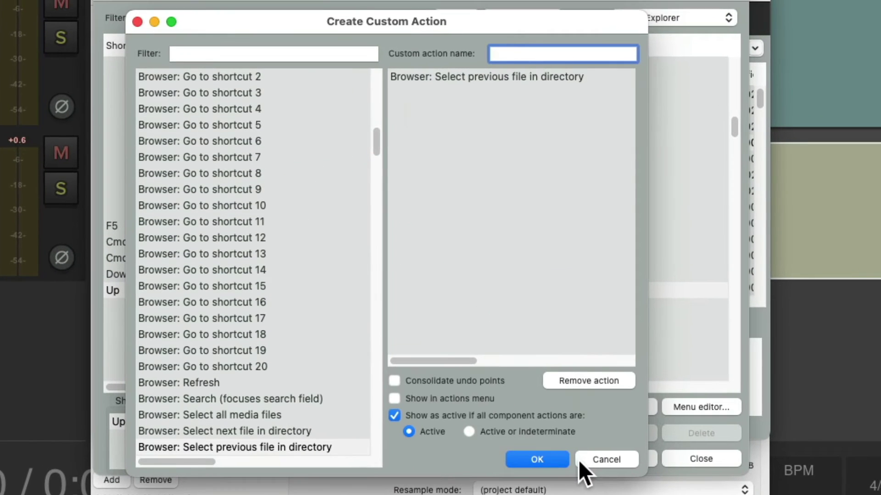
- Add 'Insert into active sample player' as the second step and save it as 'Previous Sample'
{"action": "left_click", "coordinate": [288, 53]}
{"action": "type", "text": "sample player"}
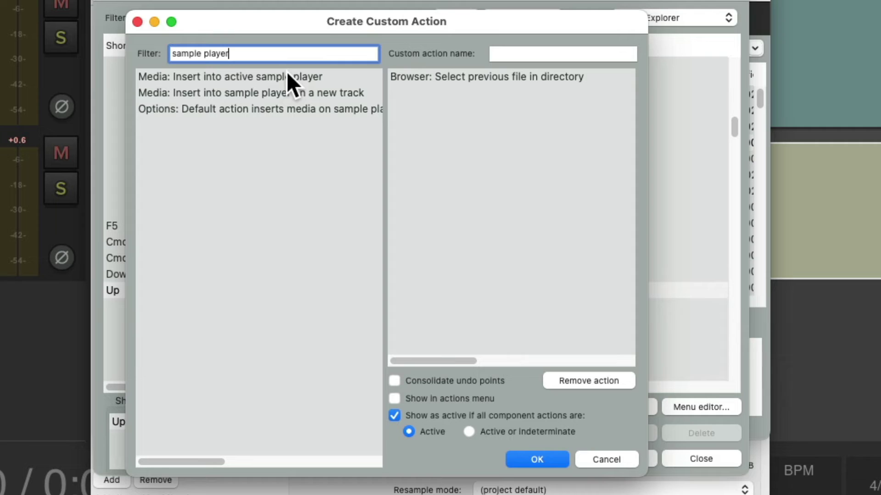
{"action": "left_click", "coordinate": [287, 73]}
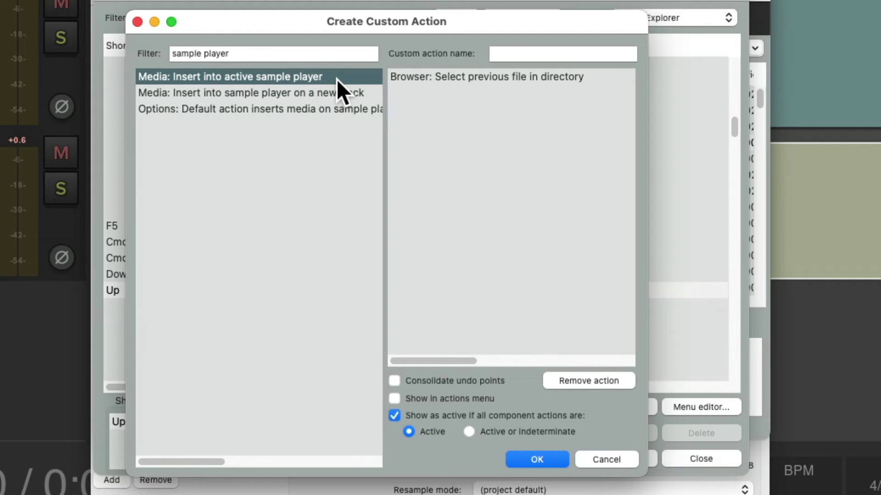
{"action": "left_click_drag", "start_coordinate": [337, 79], "coordinate": [450, 124]}
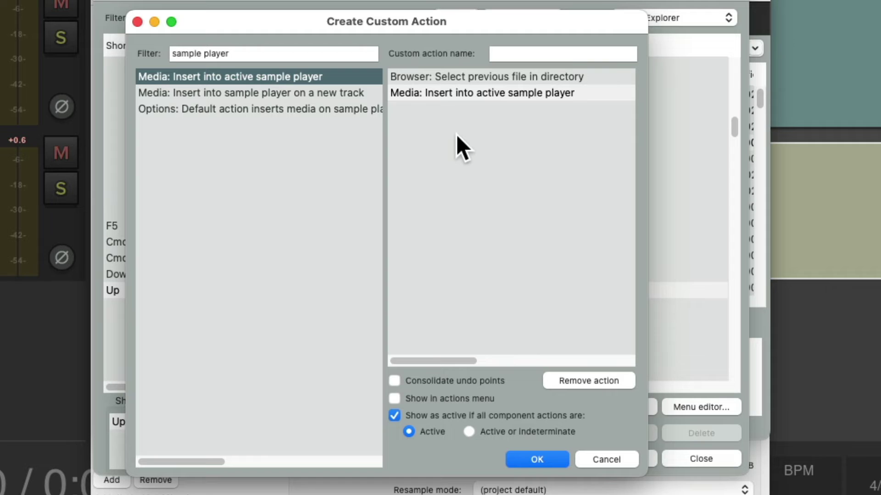
{"action": "left_click", "coordinate": [540, 54]}
{"action": "type", "text": "Previous Sample"}
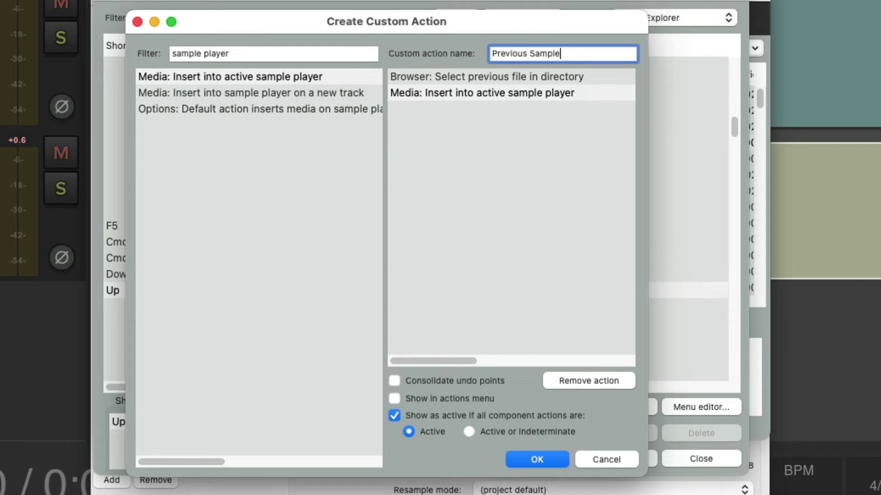
{"action": "left_click", "coordinate": [538, 461]}
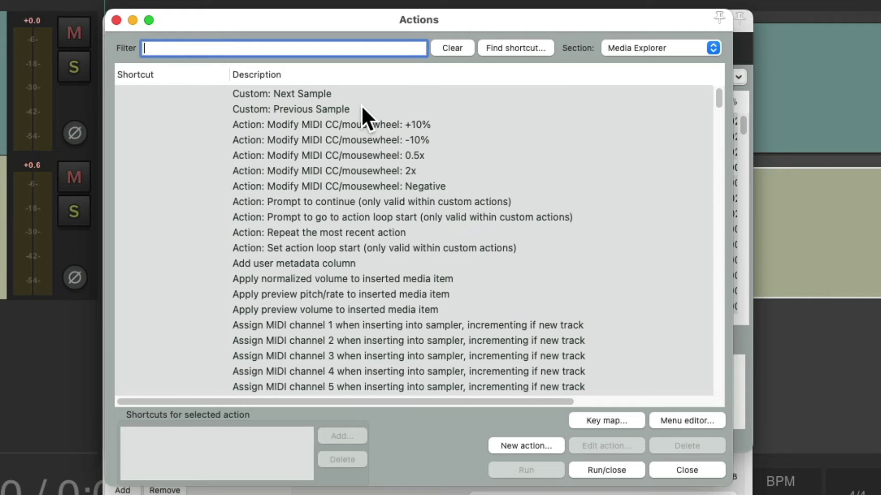
- Assign Cmd+Opt+Ctrl+Down as the shortcut for the Next Sample custom action
{"action": "left_click", "coordinate": [354, 93]}
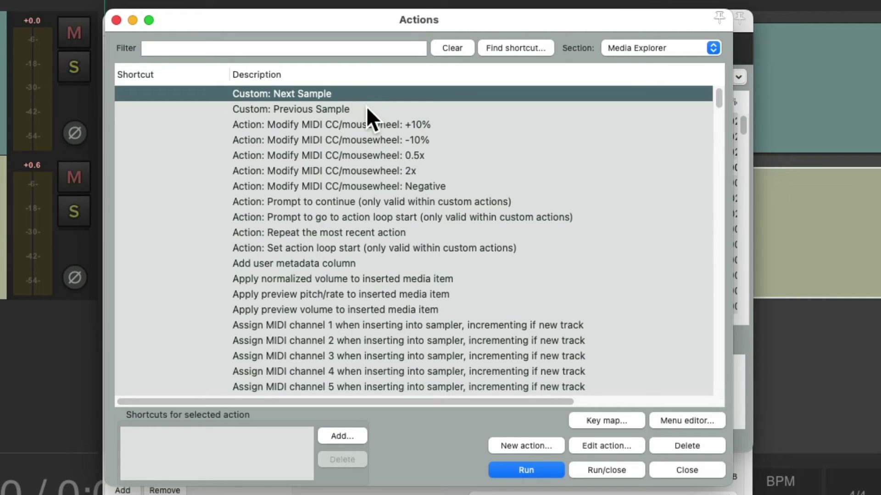
{"action": "left_click", "coordinate": [366, 107]}
{"action": "left_click", "coordinate": [354, 98]}
{"action": "left_click", "coordinate": [352, 433]}
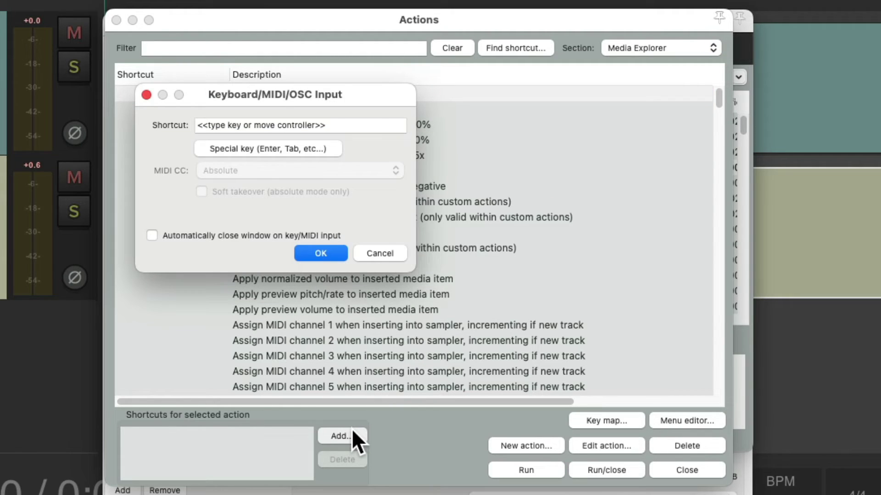
{"action": "key", "text": "ctrl+alt+super+Down"}
{"action": "key", "text": "Return"}
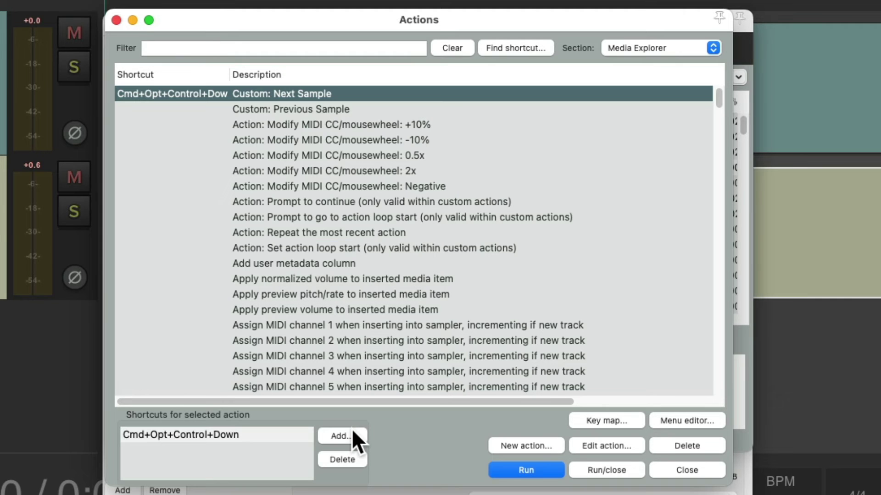
- Assign Cmd+Opt+Ctrl+Up as the shortcut for the Previous Sample custom action
{"action": "left_click", "coordinate": [334, 105]}
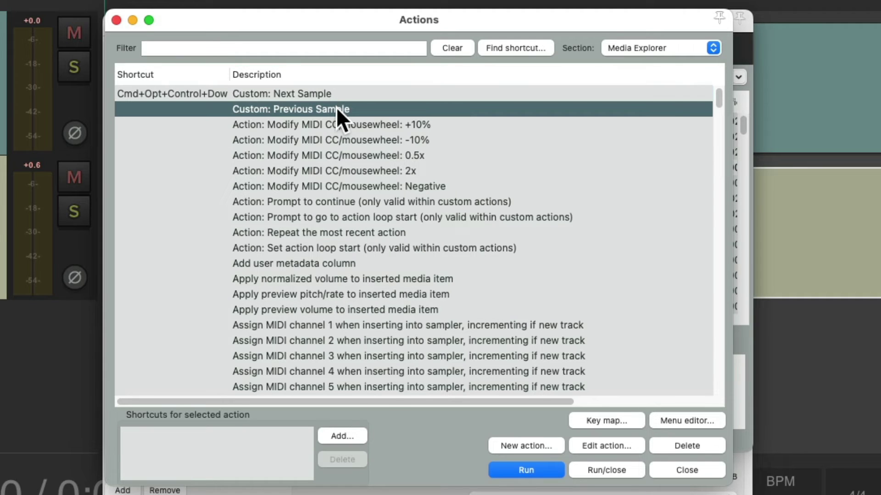
{"action": "left_click", "coordinate": [345, 436]}
{"action": "key", "text": "ctrl+alt+super+Up"}
{"action": "key", "text": "Return"}
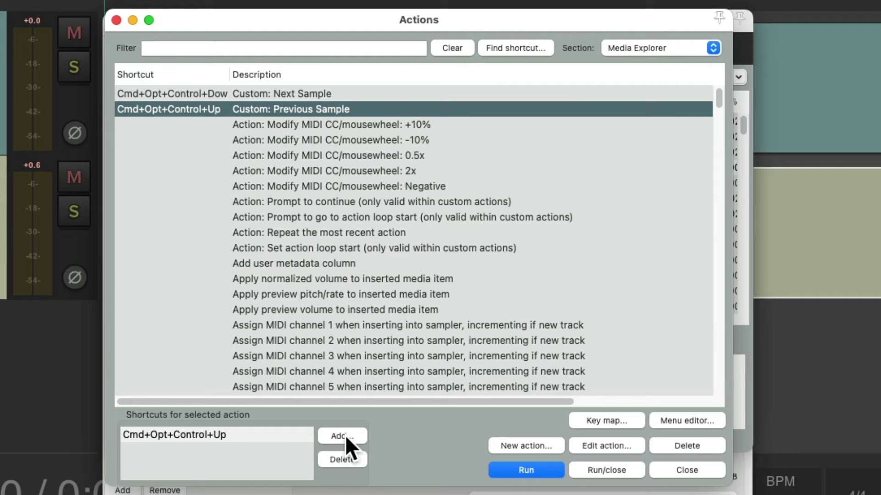
- Close the Actions window, select BD202.wav in the Kicks folder, and check the kick sampler
{"action": "left_click", "coordinate": [115, 21]}
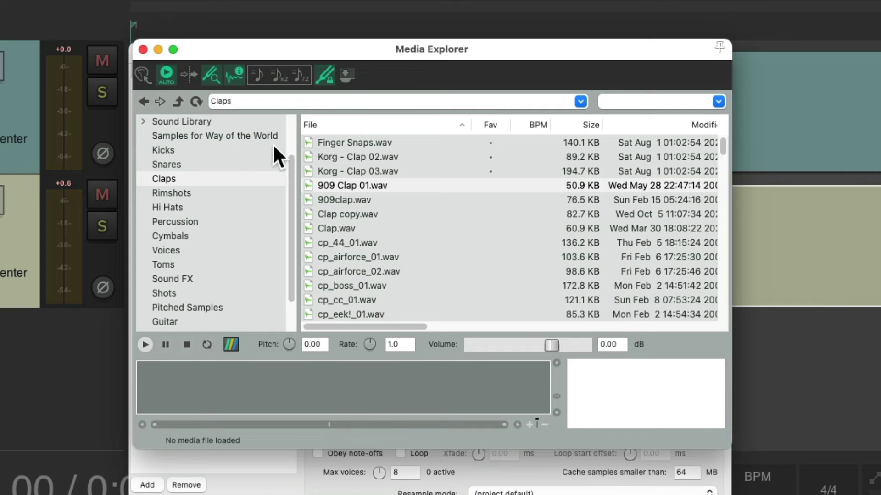
{"action": "left_click", "coordinate": [225, 150]}
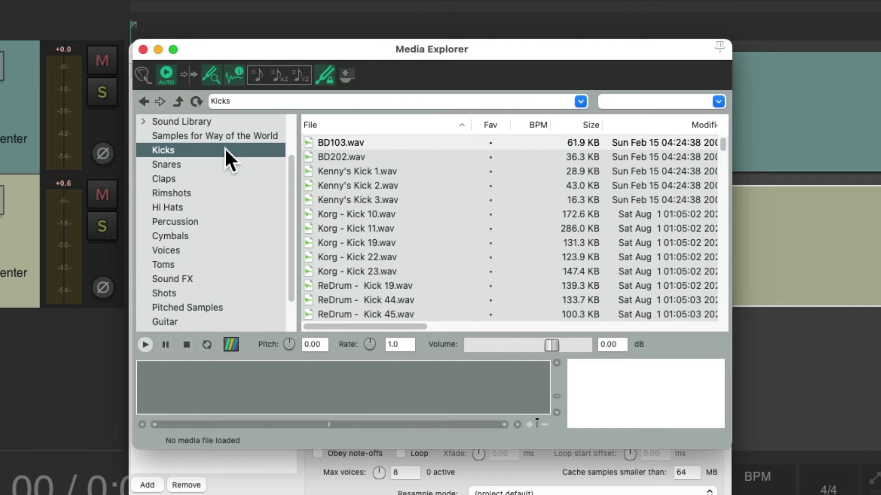
{"action": "left_click", "coordinate": [392, 156]}
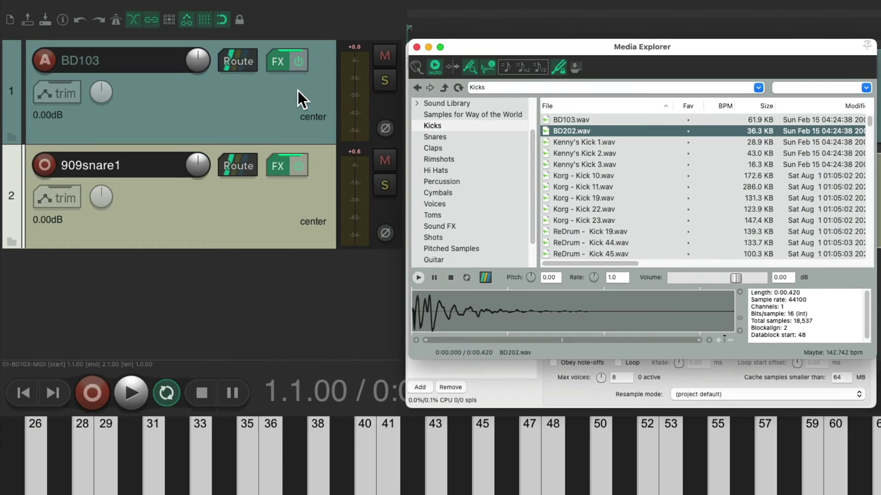
{"action": "left_click", "coordinate": [279, 67]}
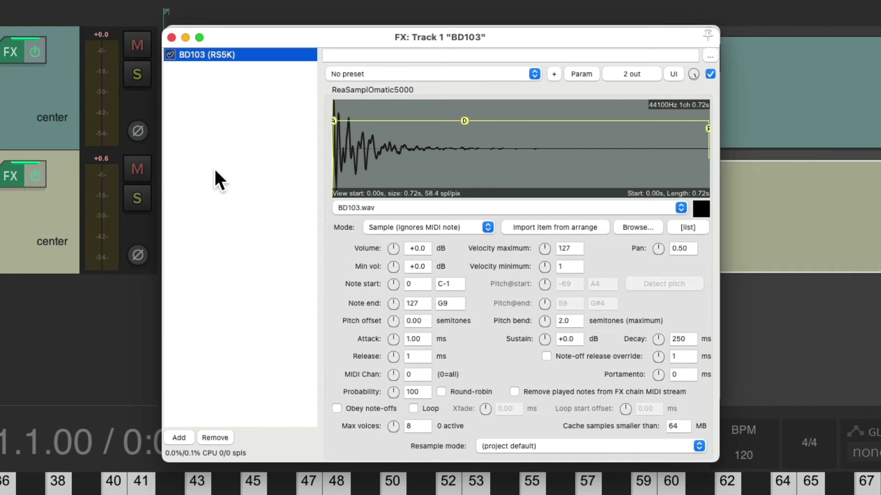
{"action": "left_click", "coordinate": [171, 37]}
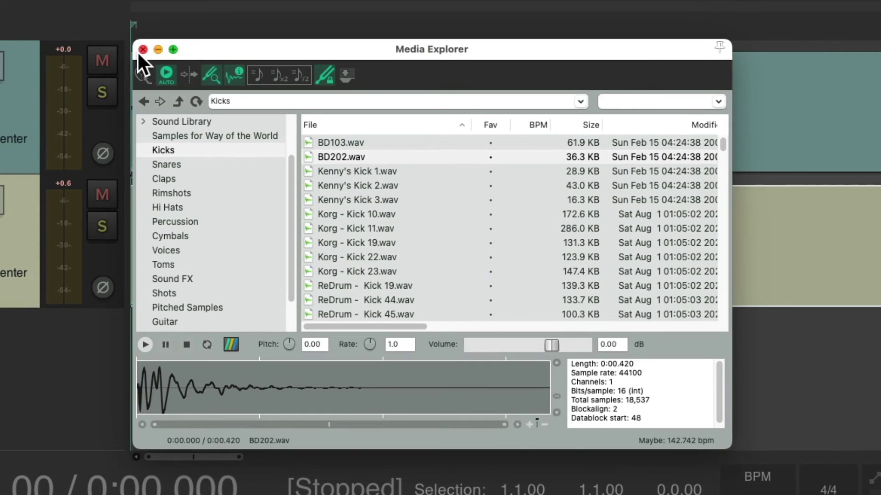
- Starting from BD103.wav, play the loop and step through kicks to Kenny's Kick 2.wav
{"action": "left_click", "coordinate": [393, 141]}
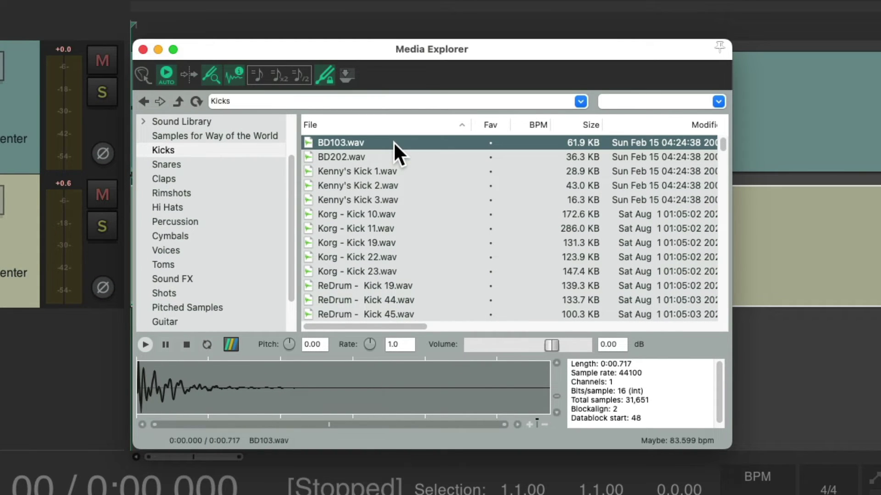
{"action": "key", "text": "Down"}
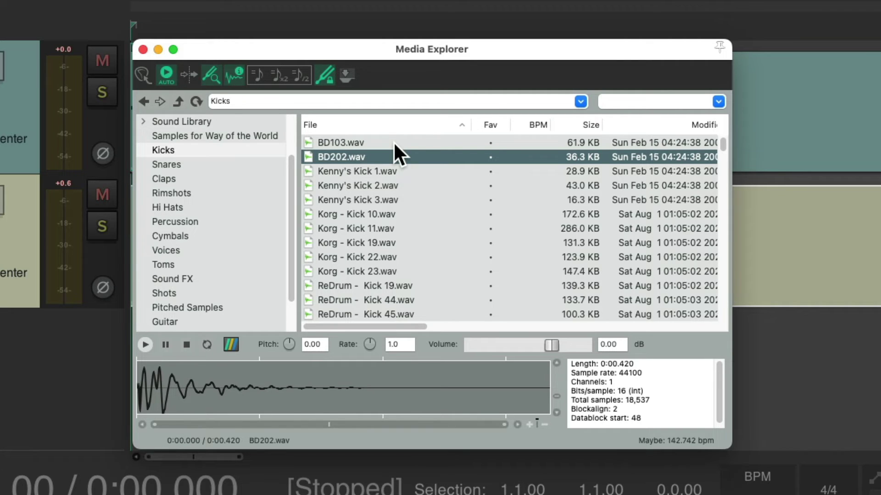
{"action": "key", "text": "space"}
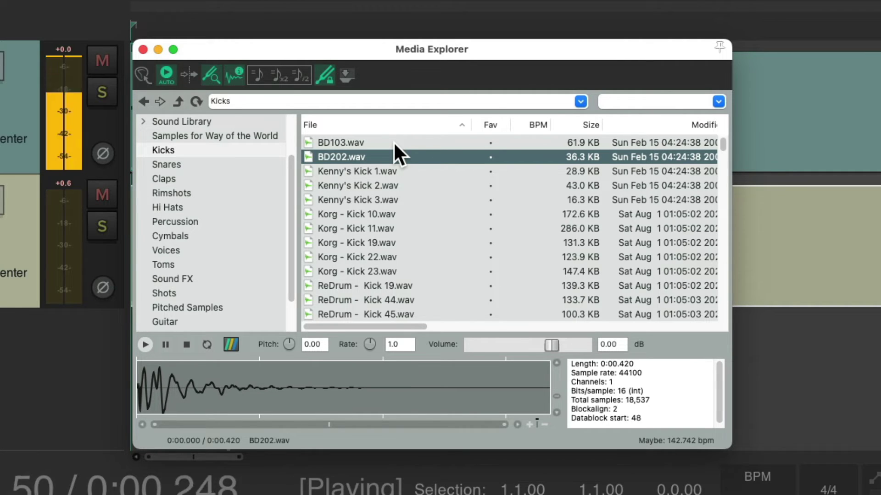
{"action": "key", "text": "Down"}
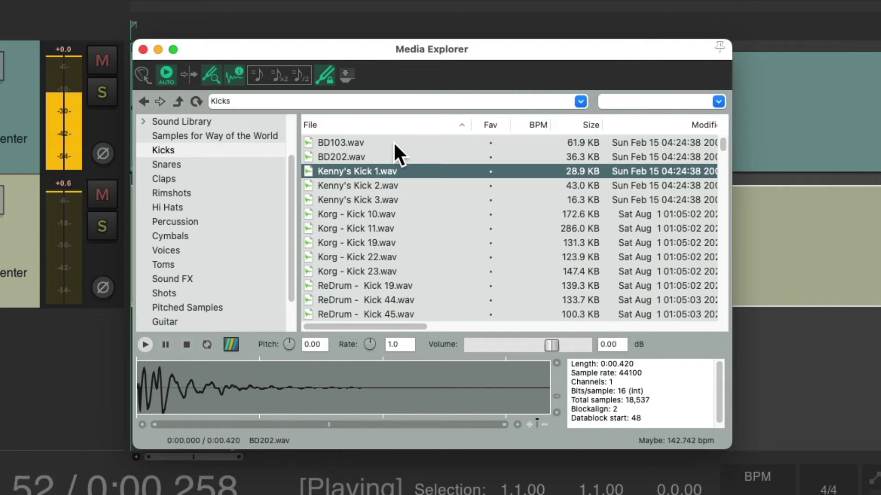
{"action": "key", "text": "Down"}
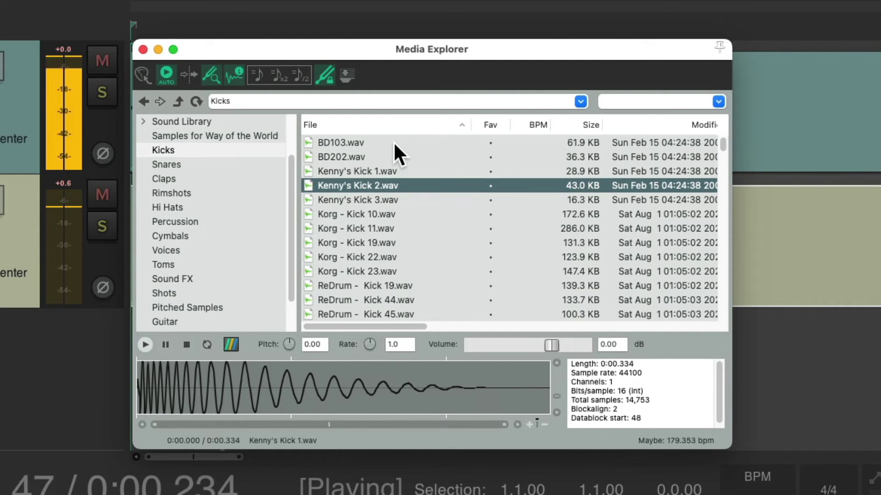
{"action": "key", "text": "space"}
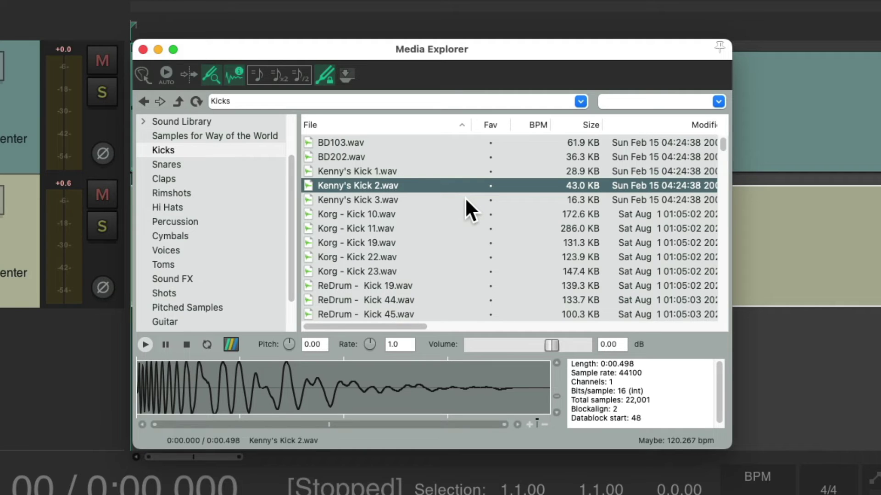
- Play the loop and swap kick samples forward and back, settling on Kenny's Kick 1.wav
{"action": "key", "text": "Up"}
{"action": "key", "text": "Up"}
{"action": "key", "text": "Up"}
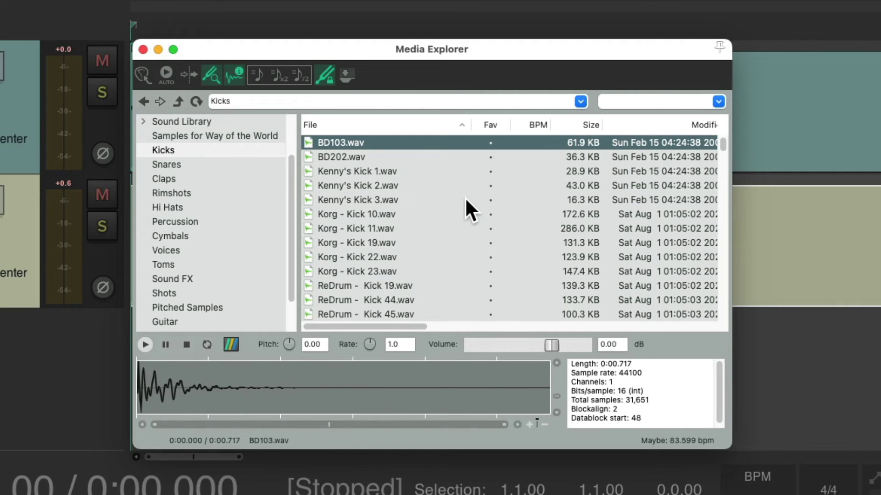
{"action": "key", "text": "space"}
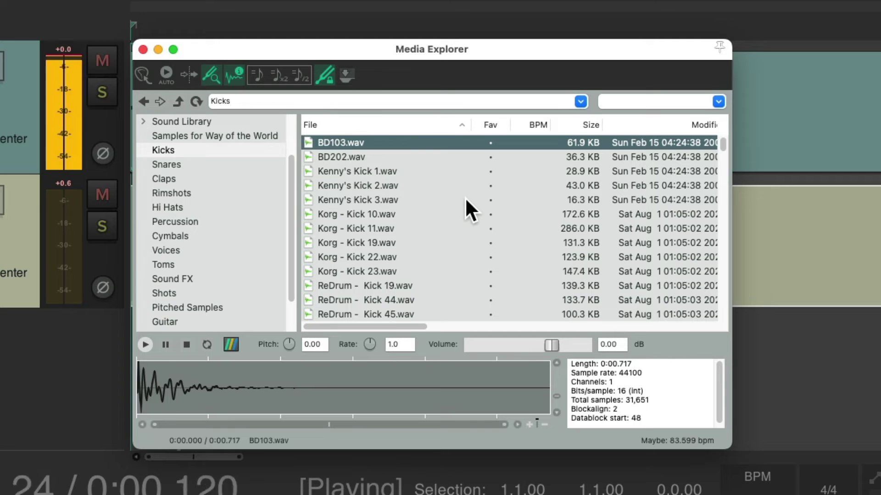
{"action": "key", "text": "Down"}
{"action": "key", "text": "Down"}
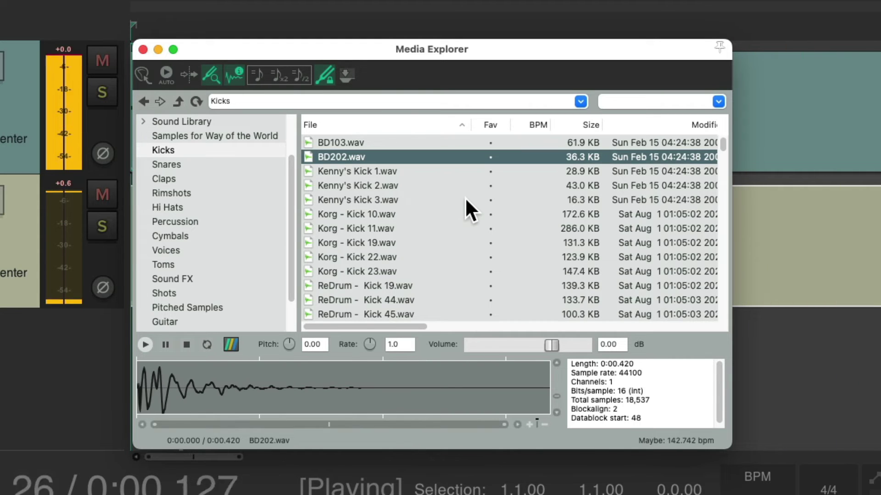
{"action": "key", "text": "Down"}
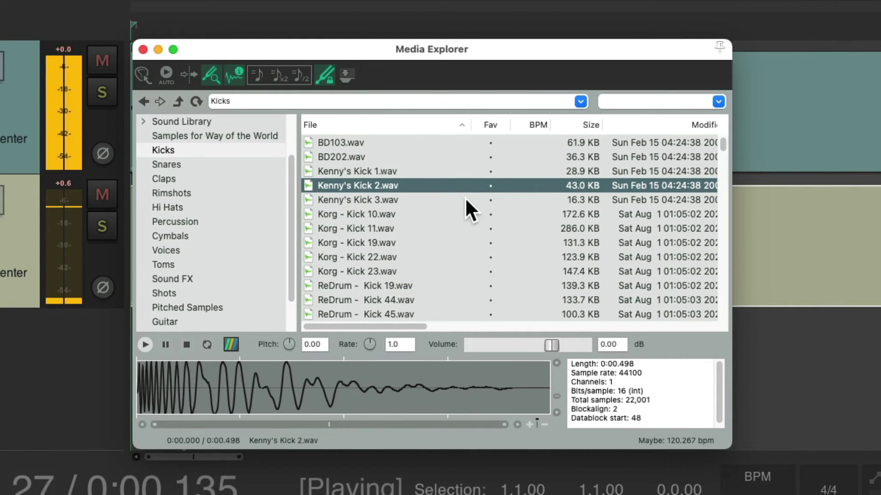
{"action": "key", "text": "Down"}
{"action": "key", "text": "Down"}
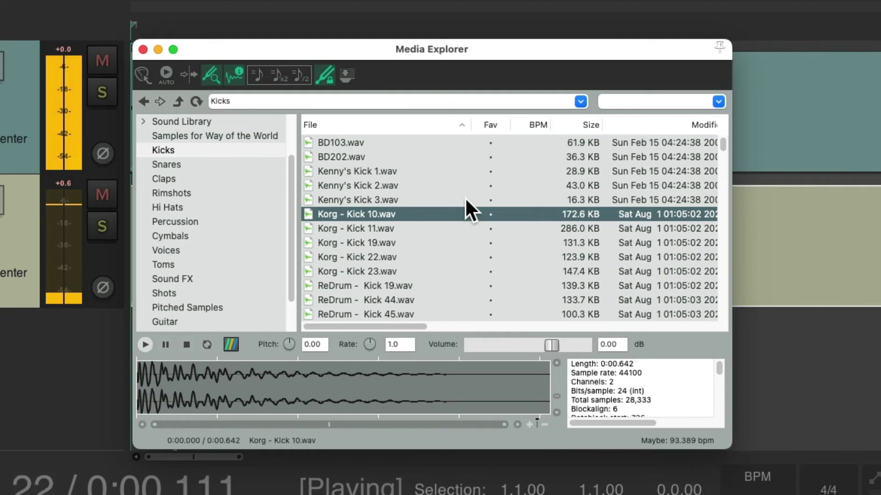
{"action": "key", "text": "Down"}
{"action": "key", "text": "Down"}
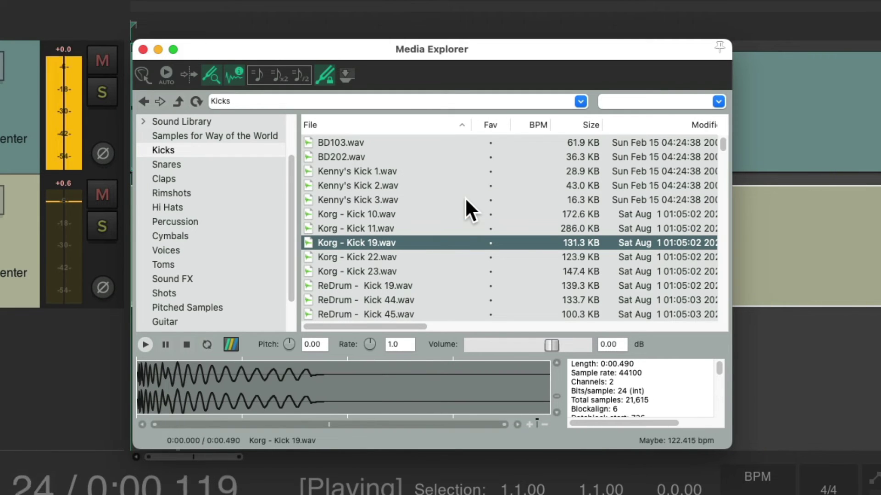
{"action": "key", "text": "Down"}
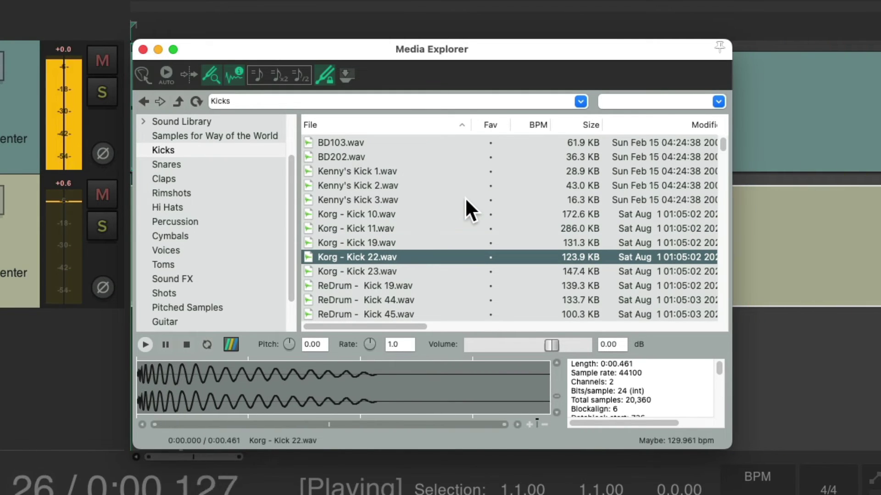
{"action": "key", "text": "Down"}
{"action": "key", "text": "Down"}
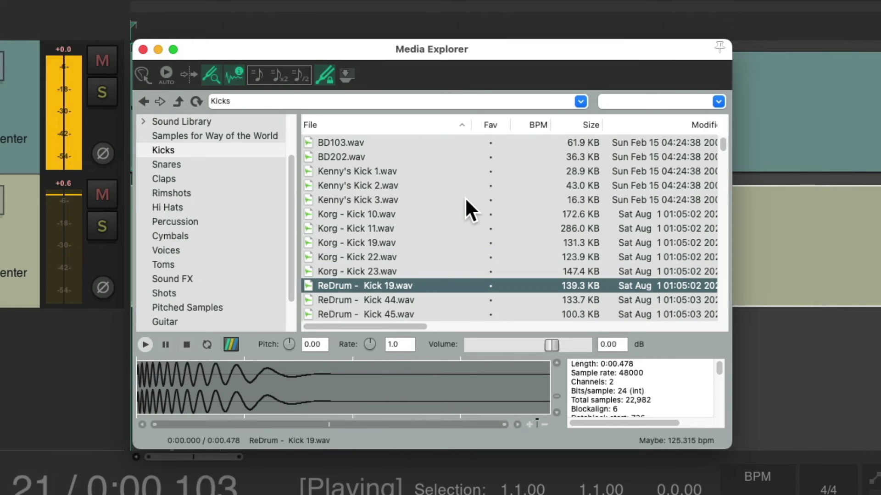
{"action": "key", "text": "Down"}
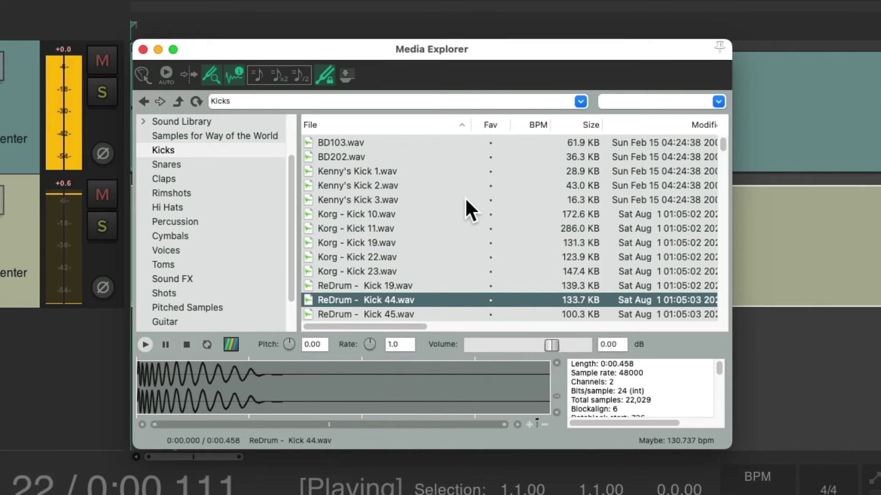
{"action": "key", "text": "Up"}
{"action": "key", "text": "Up"}
{"action": "key", "text": "Up"}
{"action": "key", "text": "Up"}
{"action": "key", "text": "Up"}
{"action": "key", "text": "Up"}
{"action": "key", "text": "Up"}
{"action": "key", "text": "Up"}
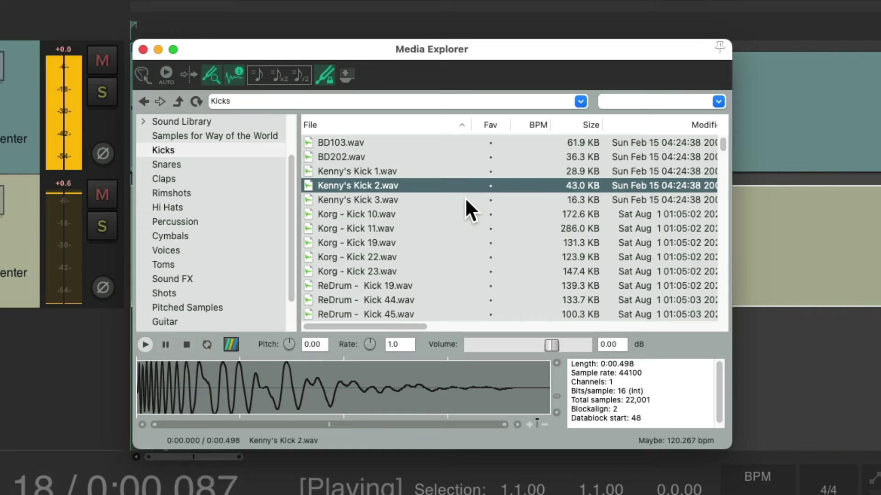
{"action": "key", "text": "Down"}
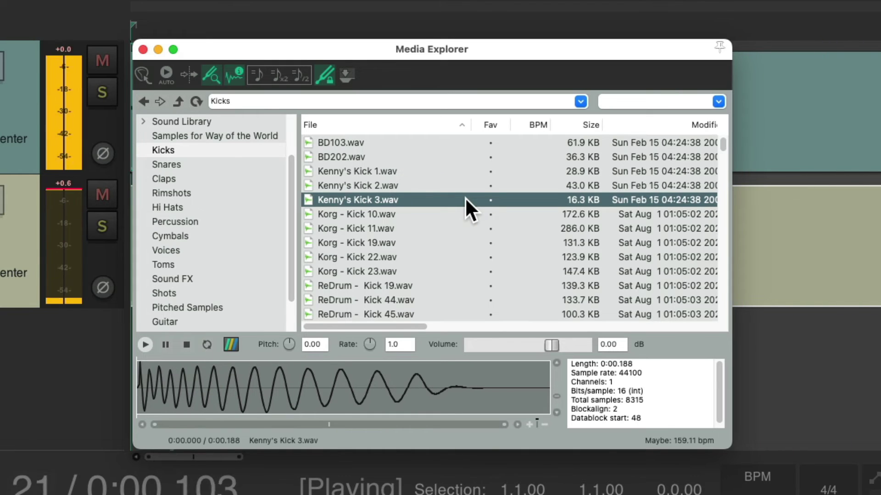
{"action": "key", "text": "Up"}
{"action": "key", "text": "Up"}
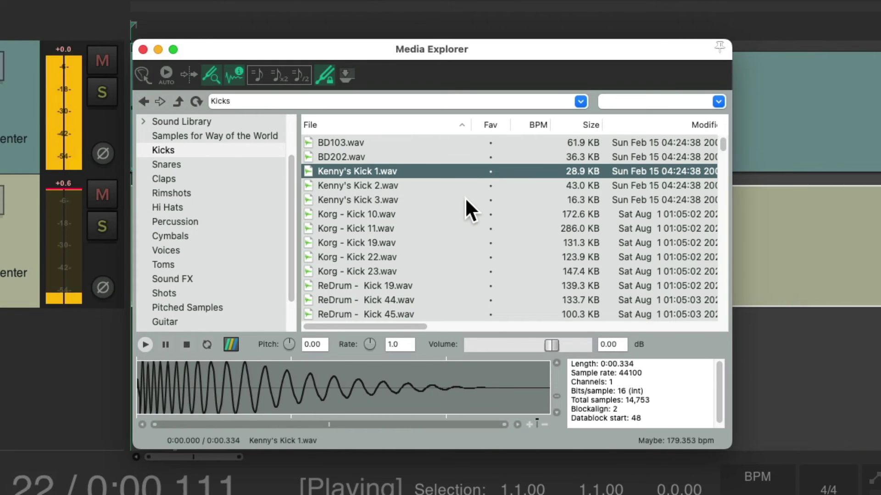
- Stop playback and briefly check the snare track's sampler window
{"action": "key", "text": "space"}
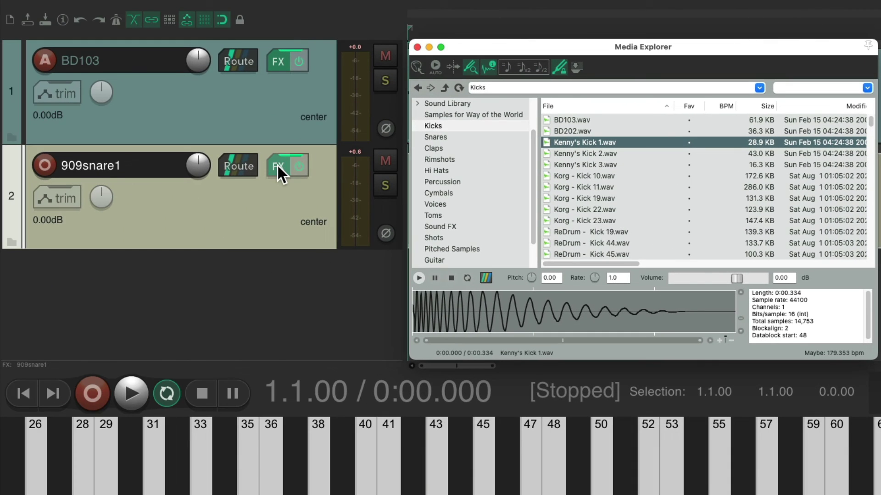
{"action": "left_click", "coordinate": [277, 164]}
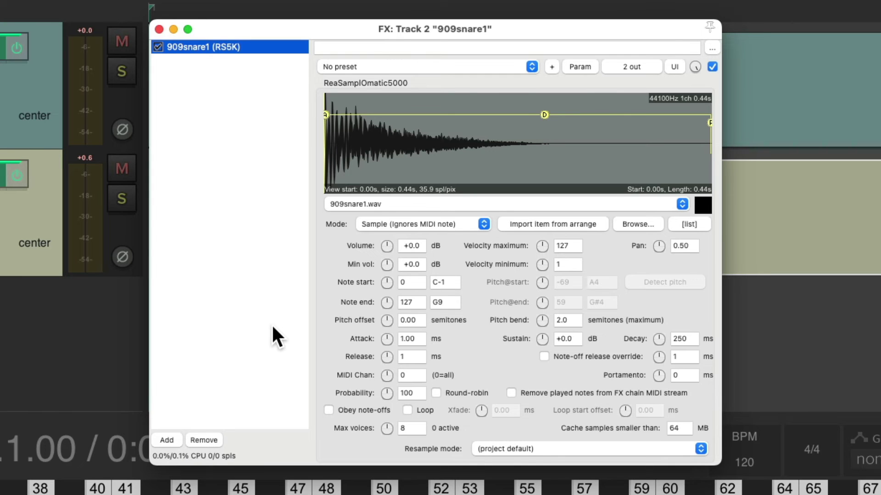
{"action": "key", "text": "Escape"}
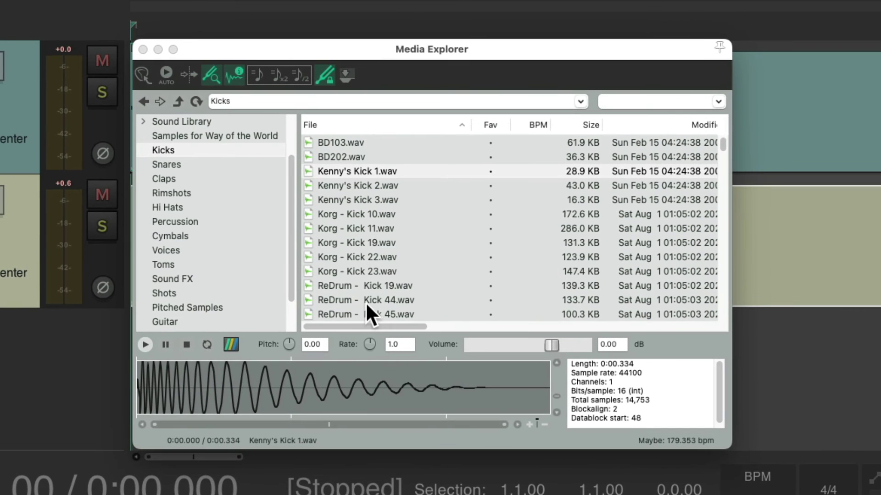
- From 909snare1.wav in the Snares folder, play the loop and step through snares to 606 Snare 01.wav
{"action": "left_click", "coordinate": [221, 166]}
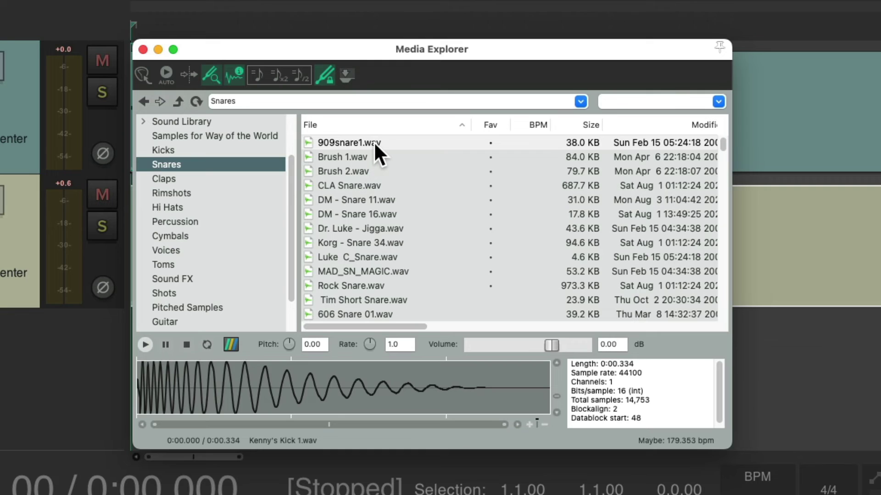
{"action": "left_click", "coordinate": [373, 142]}
{"action": "key", "text": "space"}
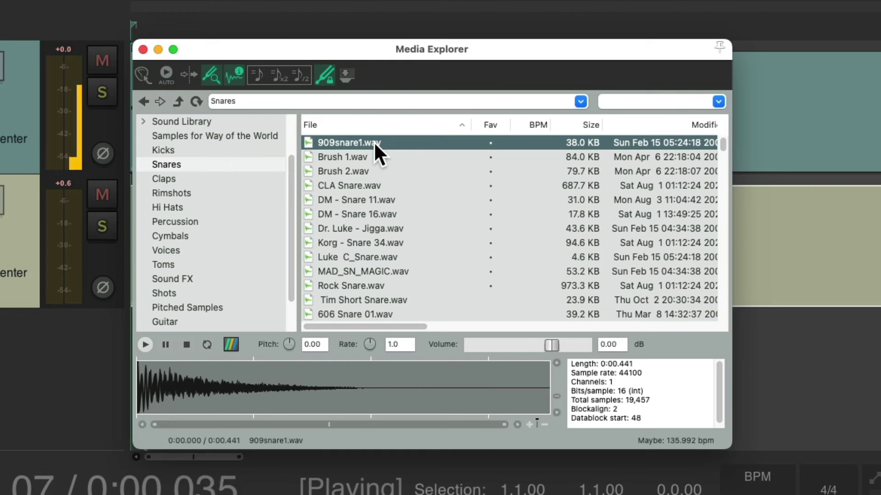
{"action": "key", "text": "Down"}
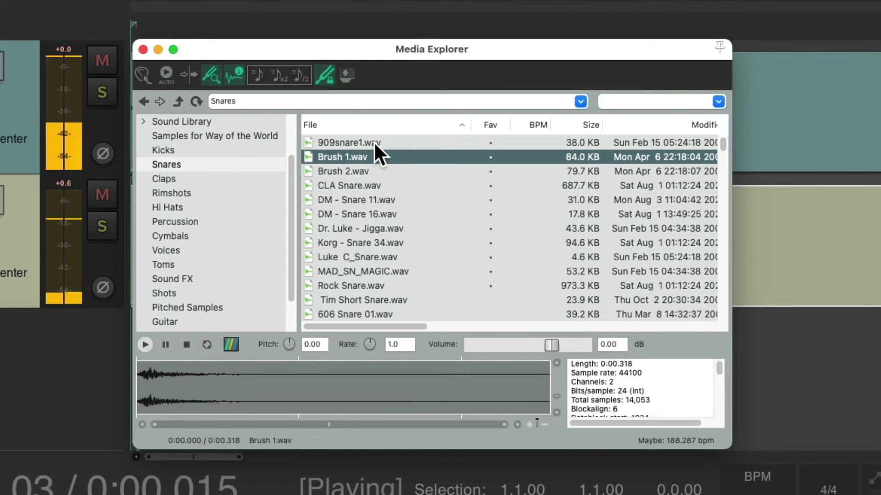
{"action": "key", "text": "Down"}
{"action": "key", "text": "Down"}
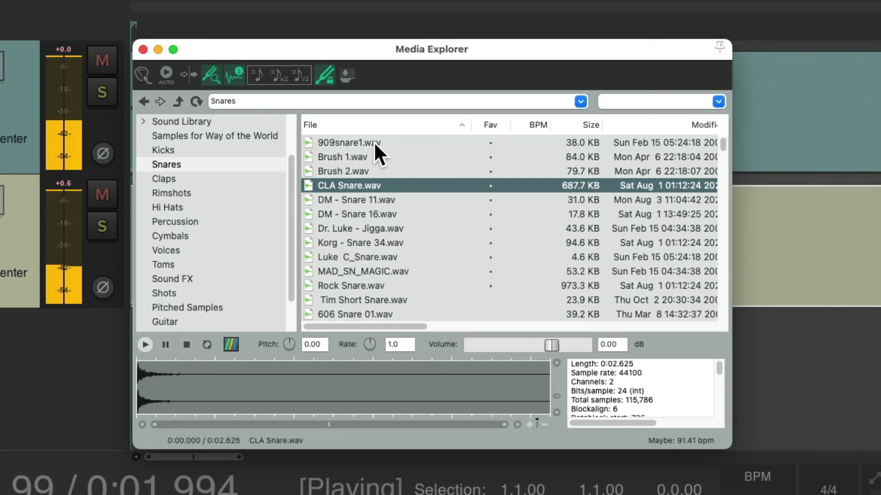
{"action": "key", "text": "Down"}
{"action": "key", "text": "Down"}
{"action": "key", "text": "Down"}
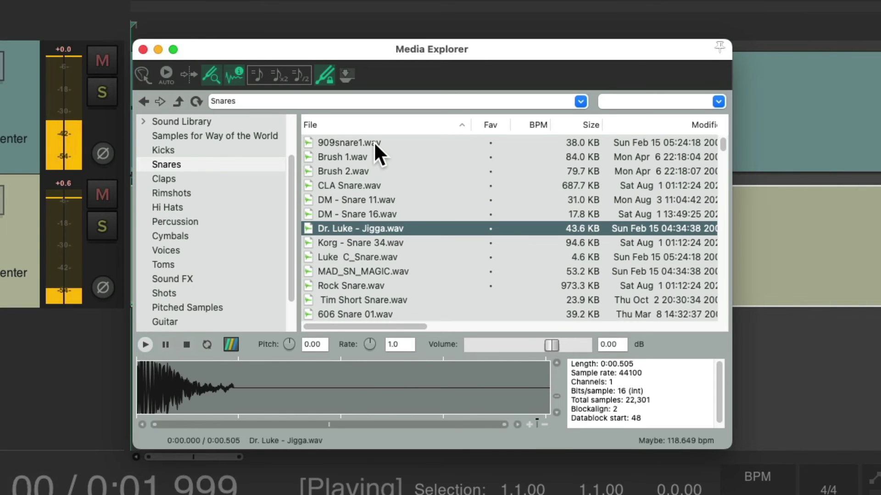
{"action": "key", "text": "Down"}
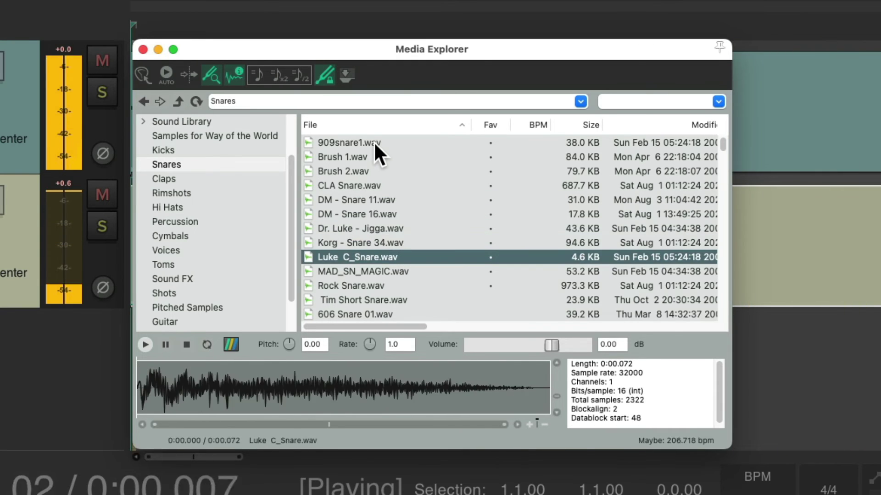
{"action": "key", "text": "Down"}
{"action": "key", "text": "Down"}
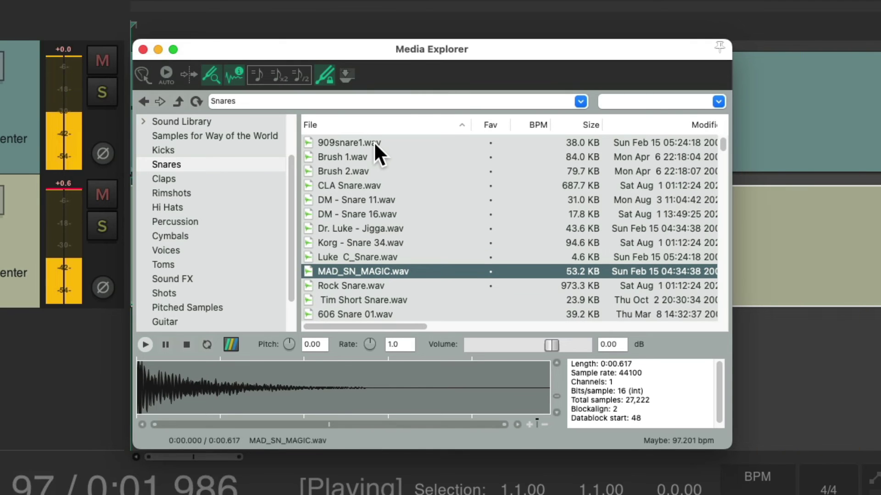
{"action": "key", "text": "Down"}
{"action": "key", "text": "Down"}
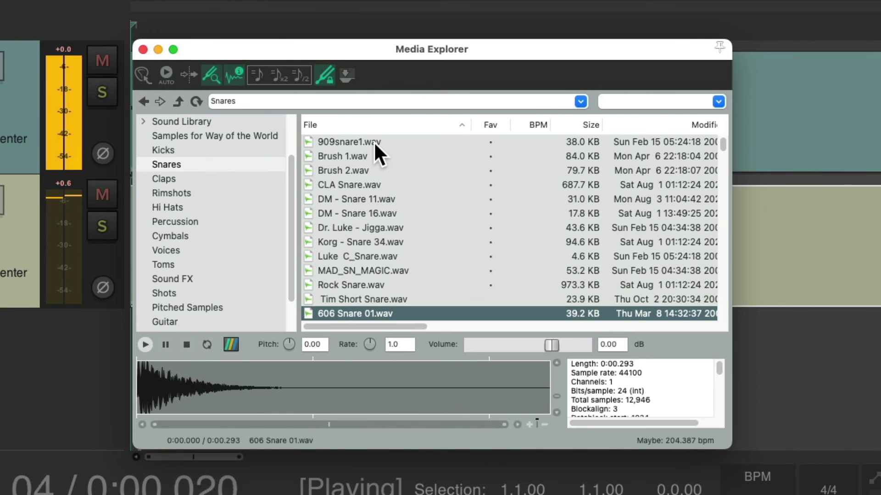
{"action": "key", "text": "Down"}
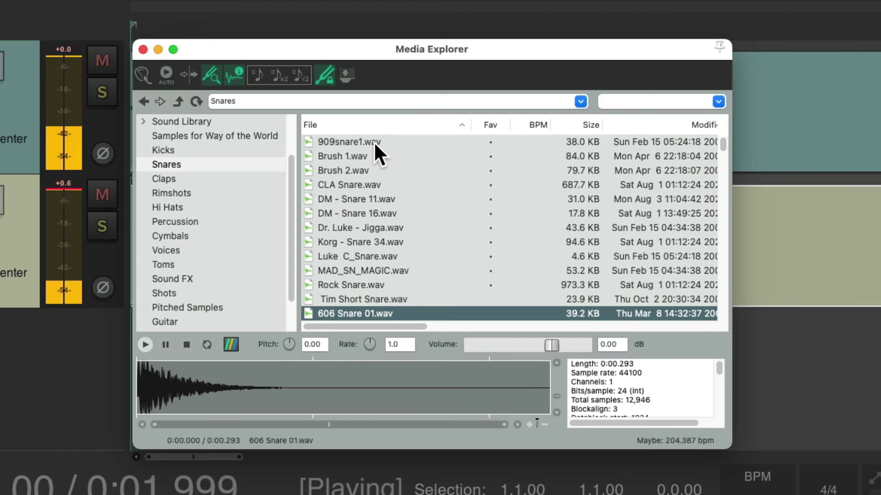
{"action": "key", "text": "space"}
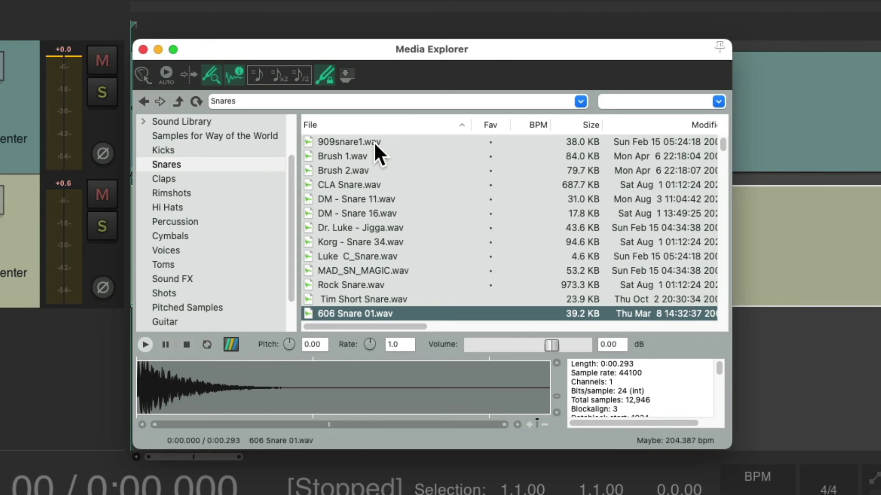